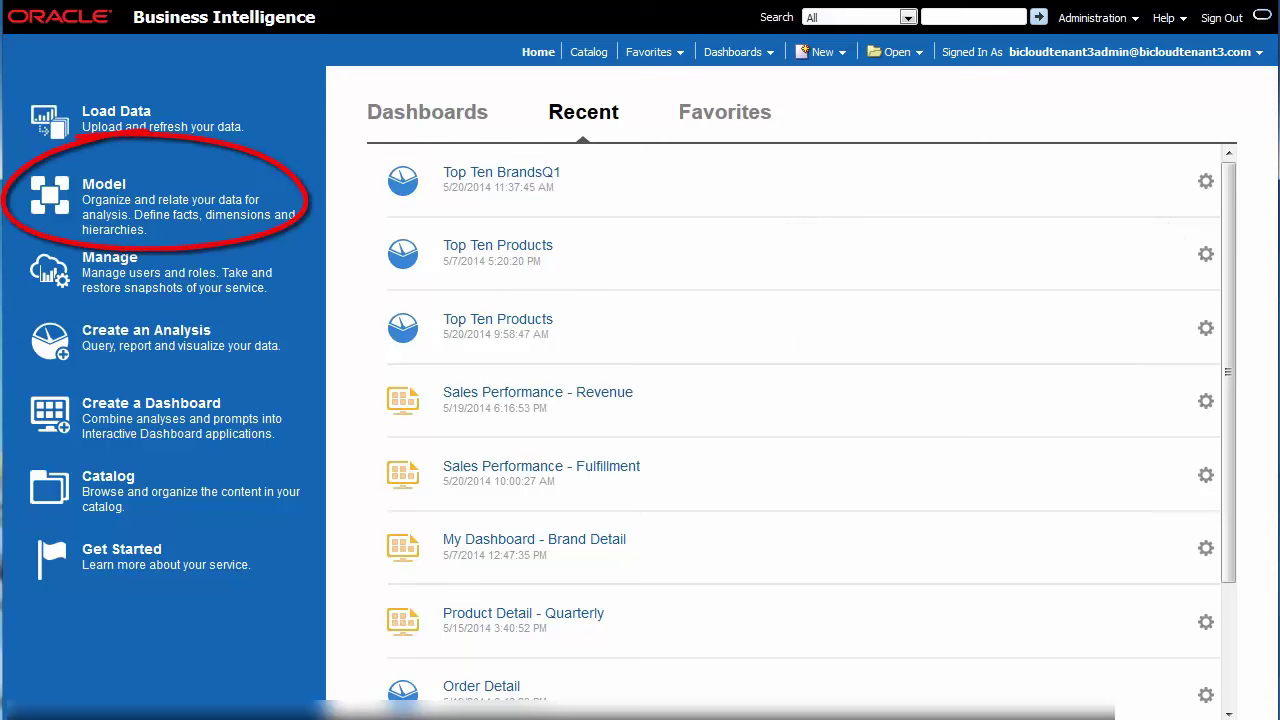
Open the data modeler and lock the SampleApp model for editing
left_click(100, 190)
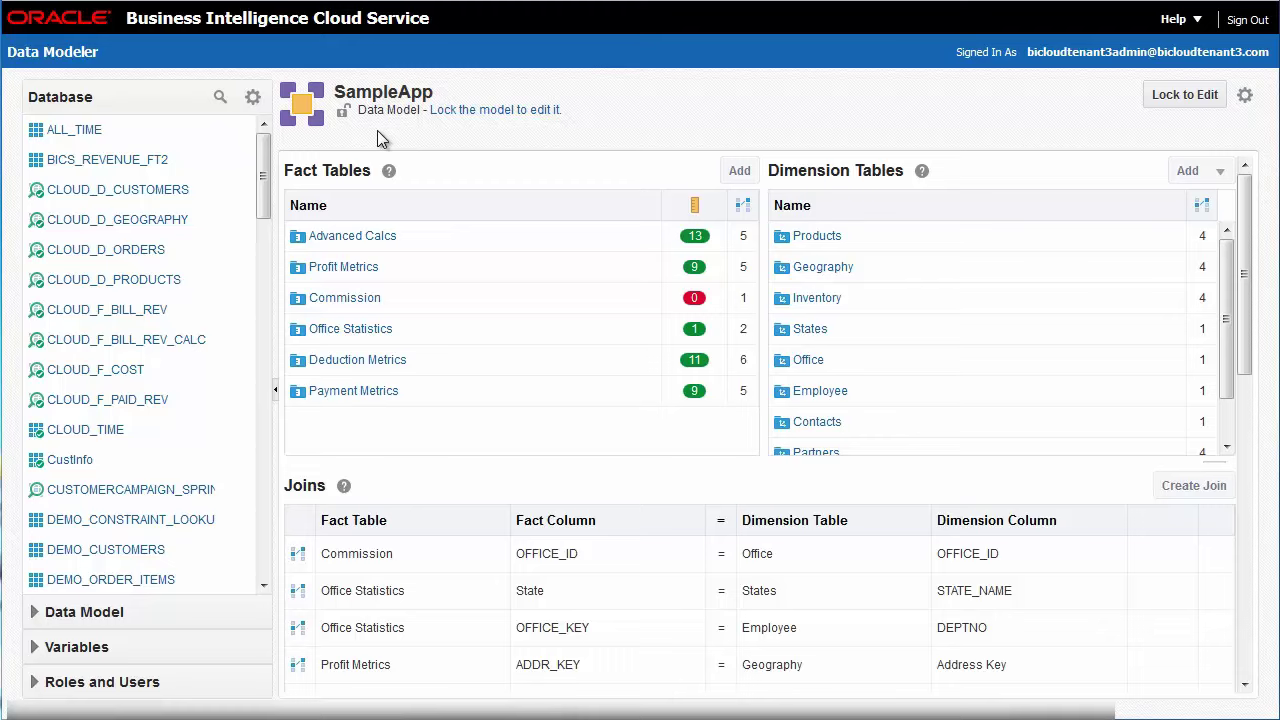
left_click(1172, 100)
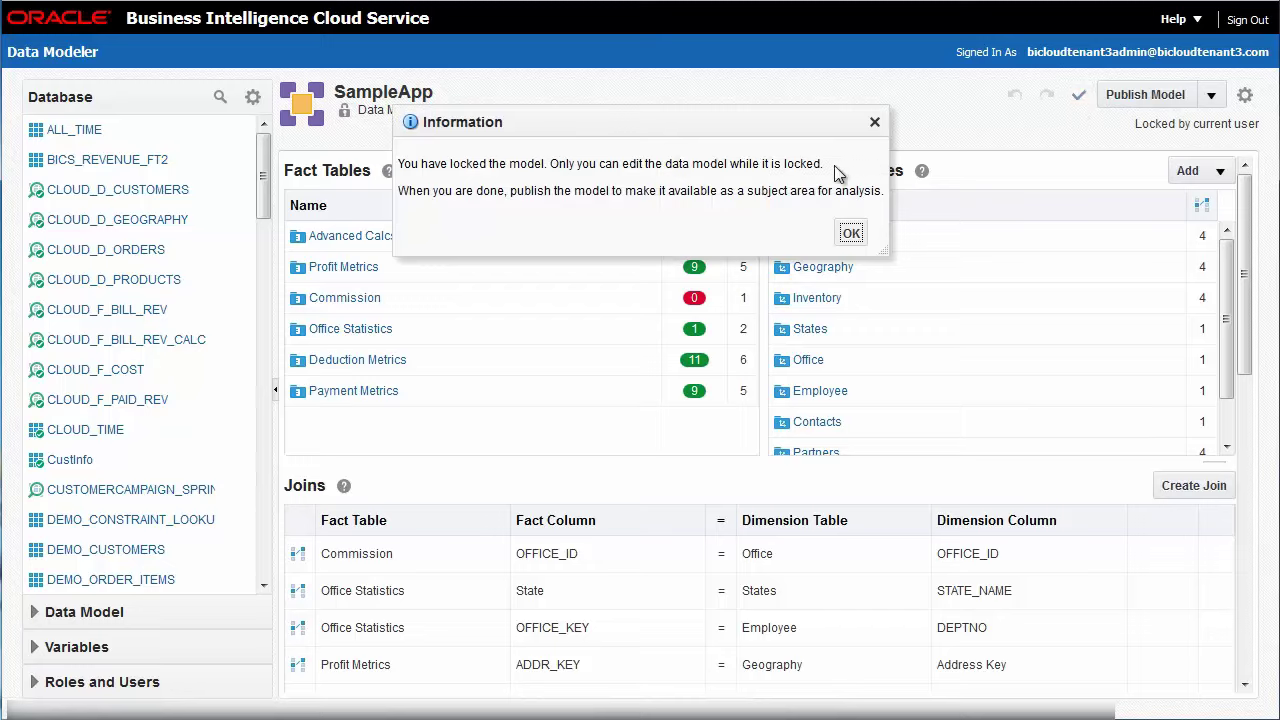
left_click(851, 233)
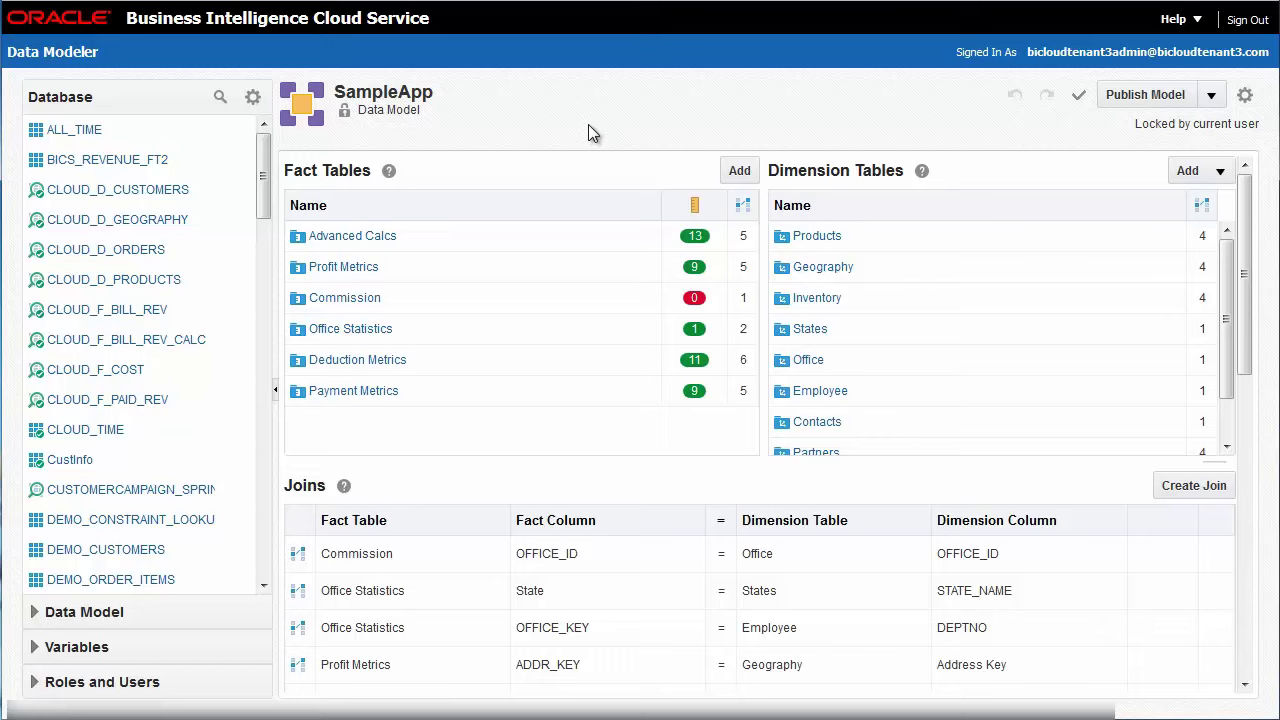
Inspect the BICS_REVENUE_FT2 database table's columns and data rows, and get its row count
left_click(143, 160)
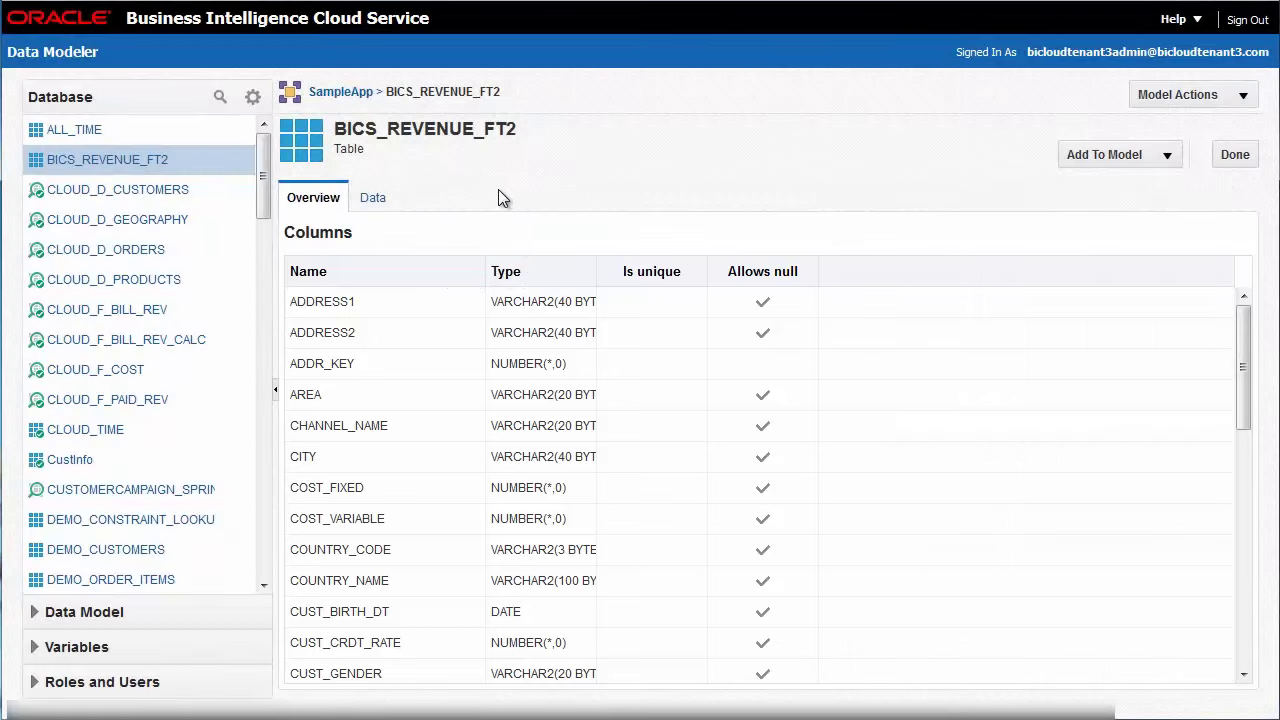
left_click(375, 201)
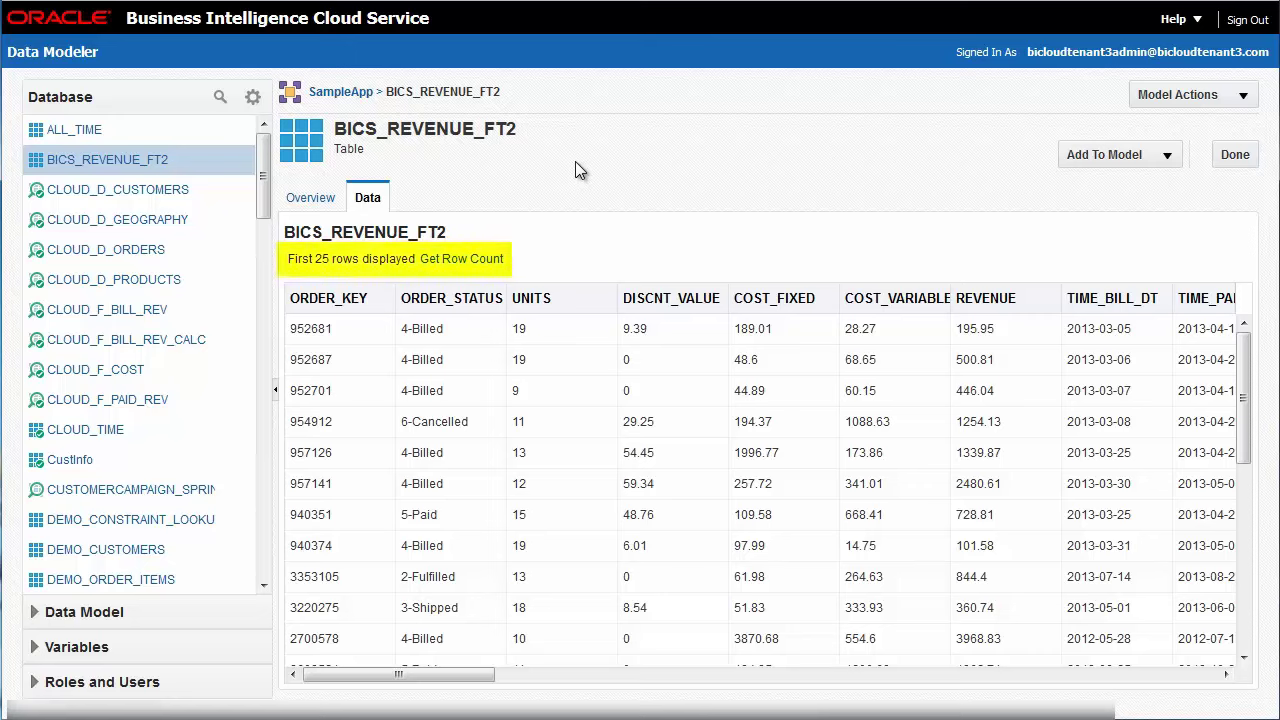
left_click(470, 259)
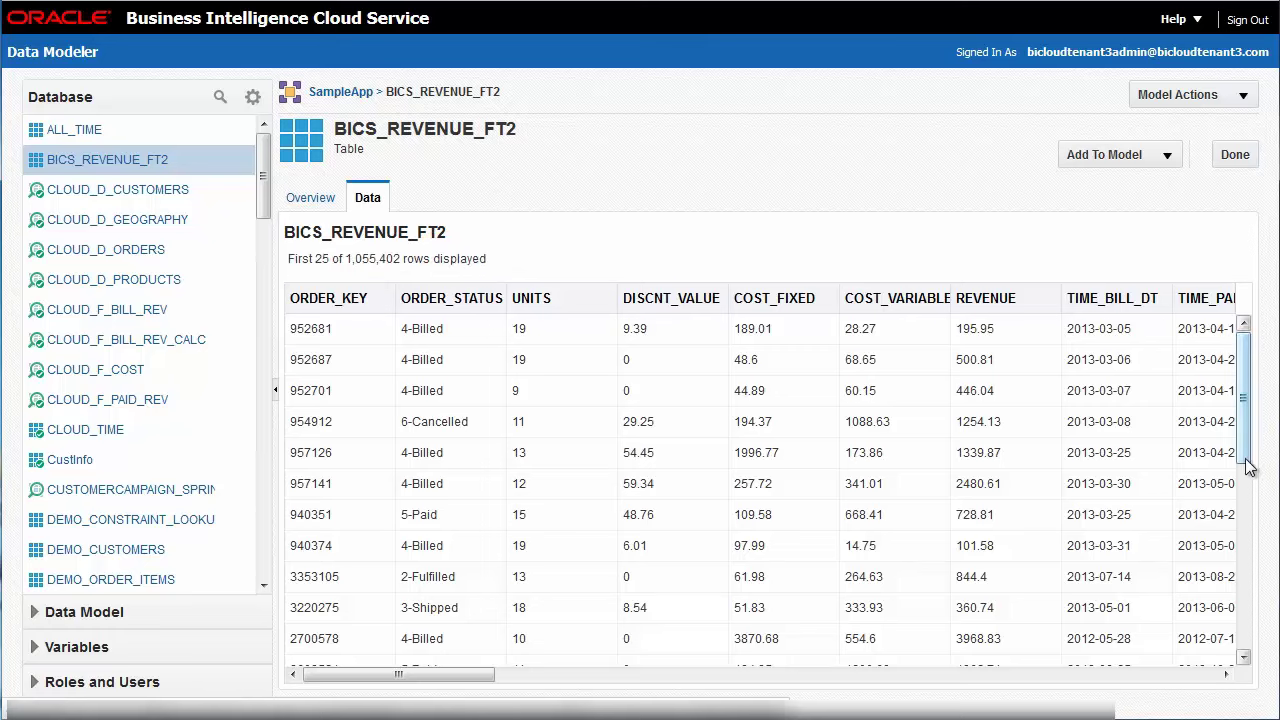
scroll(1248, 510, "down", 2)
scroll(1248, 530, "down", 4)
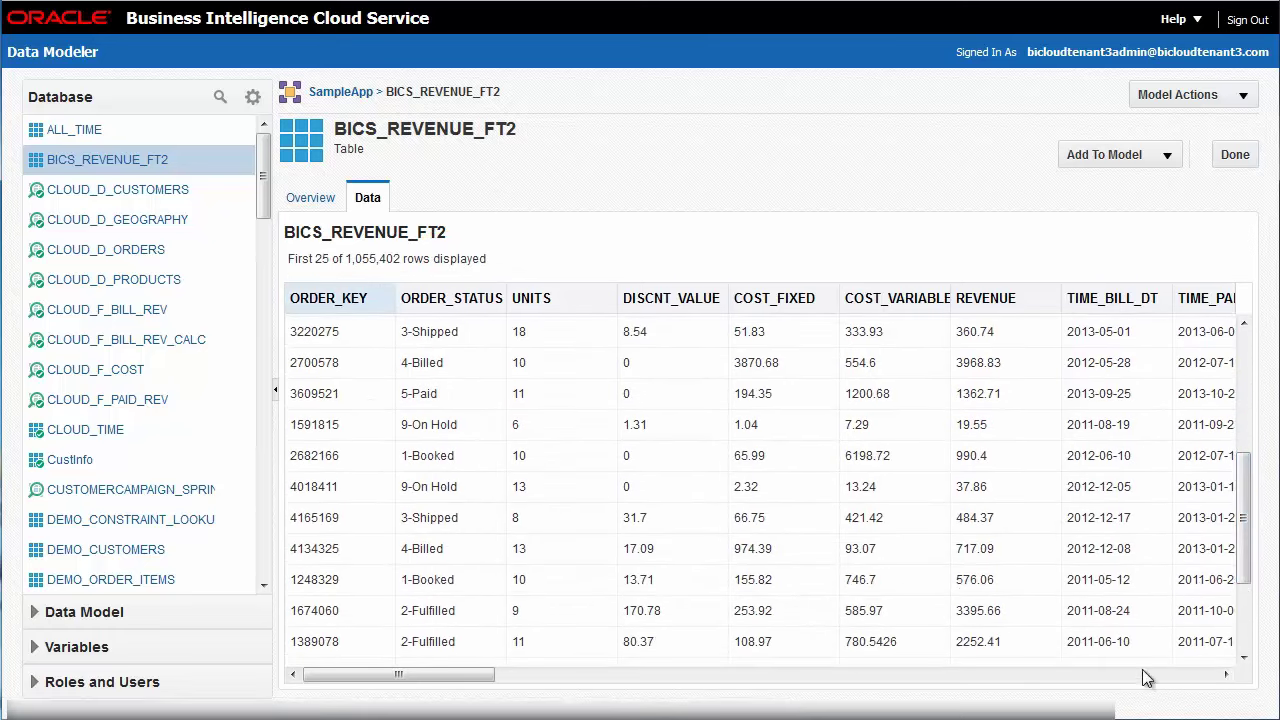
left_click_drag(480, 676, 362, 697)
Start adding BICS_REVENUE_FT2 to the model as fact and dimension tables
mouse_move(238, 172)
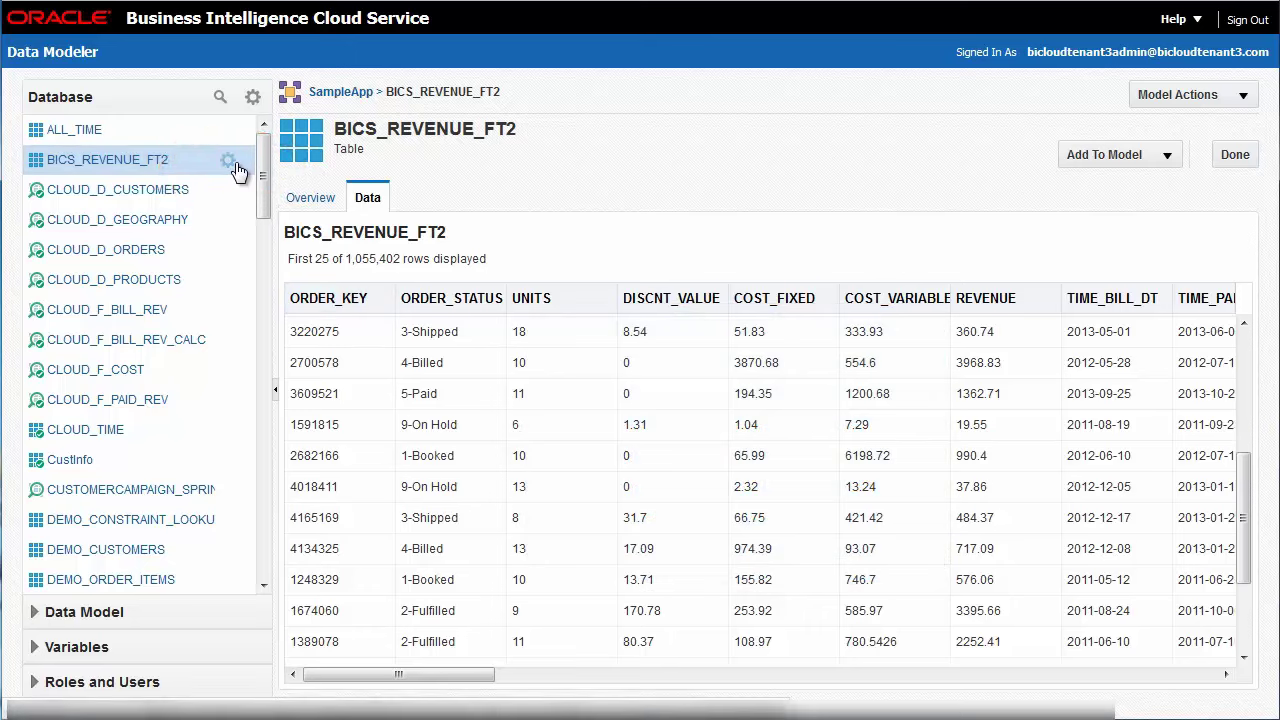
left_click(236, 170)
mouse_move(250, 190)
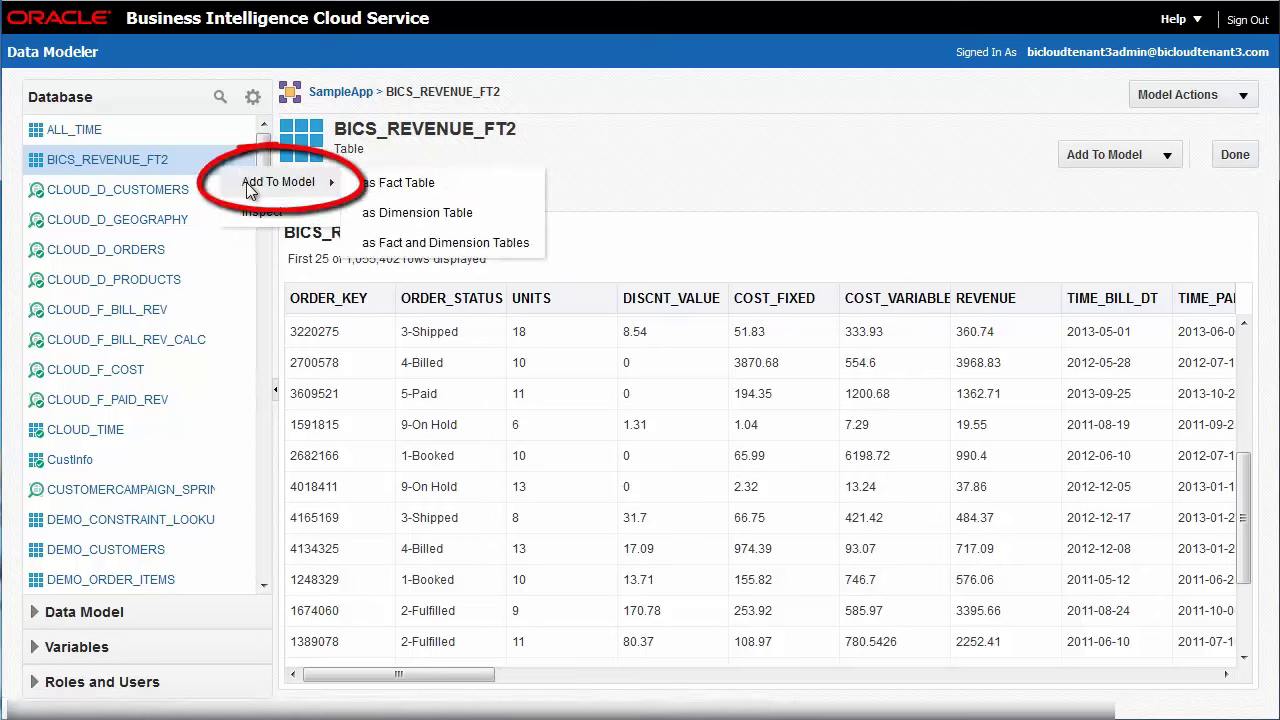
left_click(392, 246)
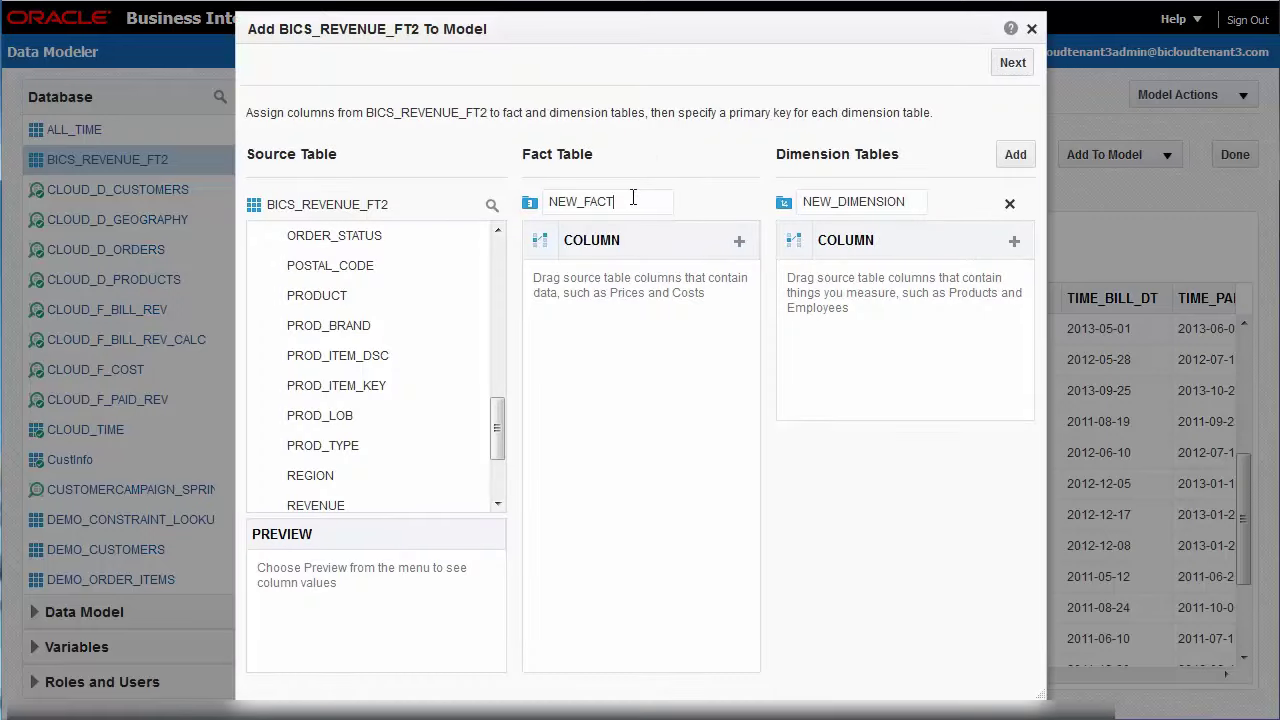
Name the fact table Revenue Metrics and the dimension table Customer
left_click_drag(632, 201, 540, 203)
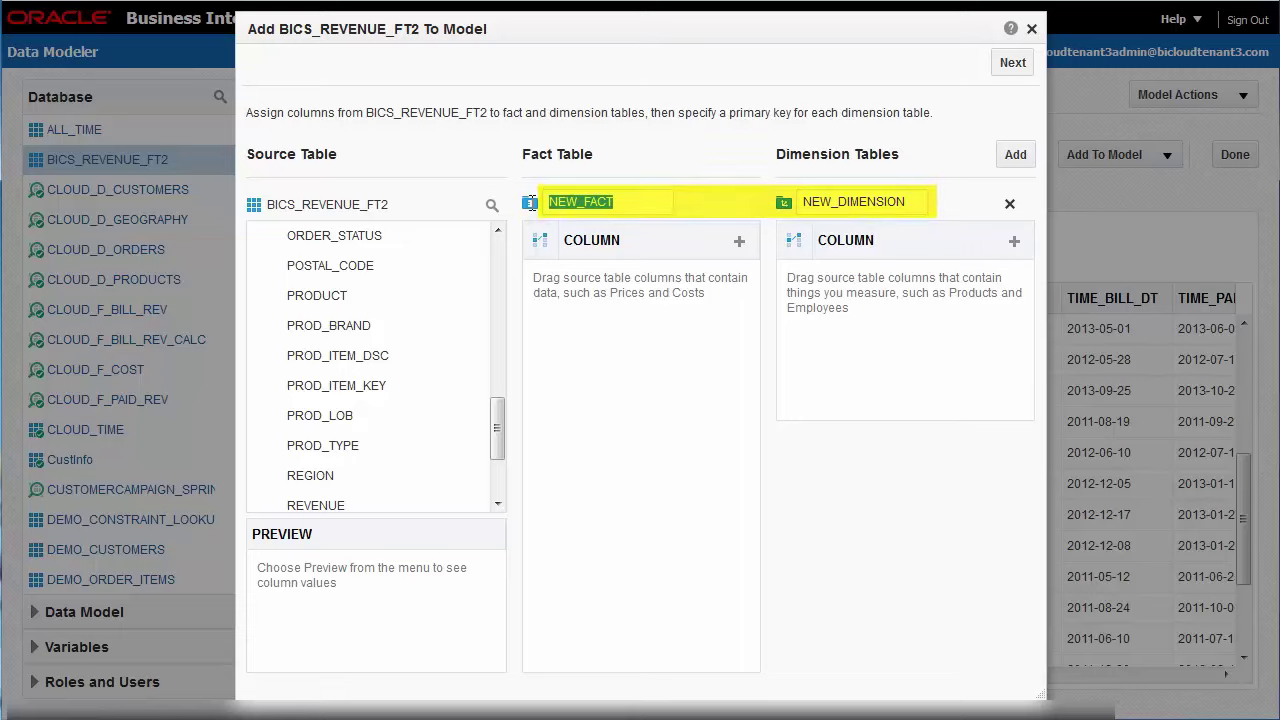
type("Revenue ")
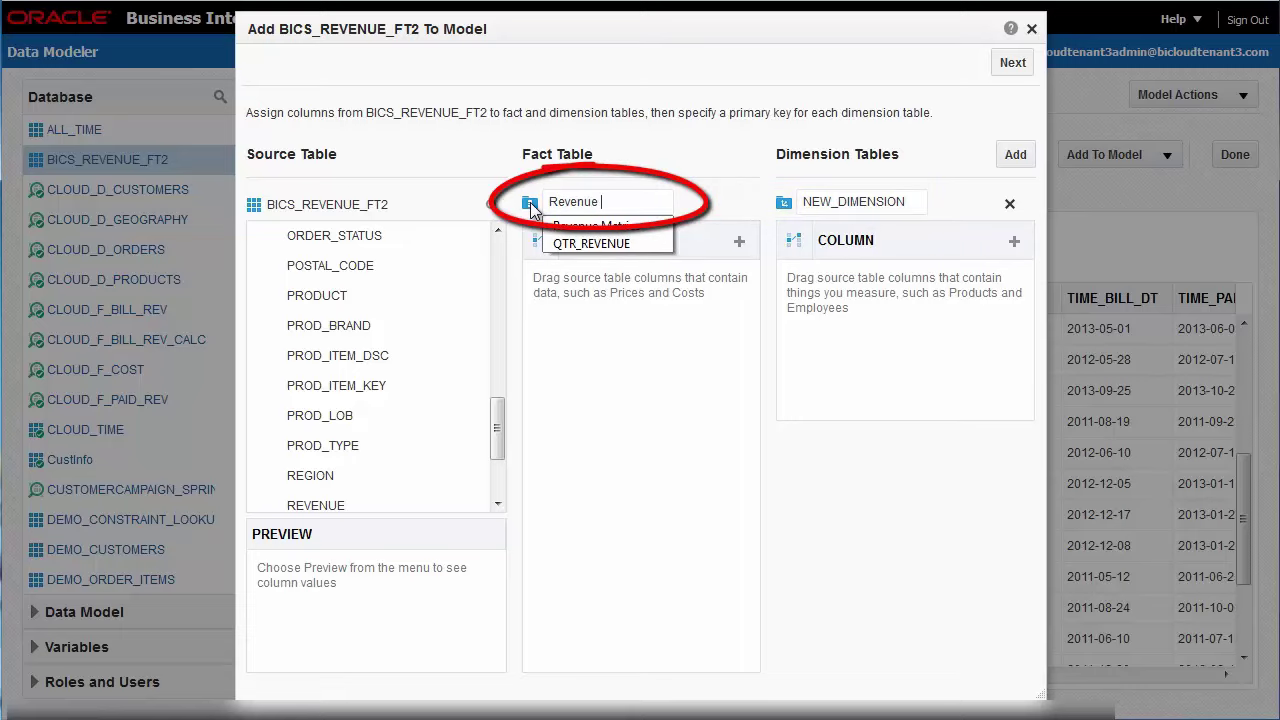
type("Metrics")
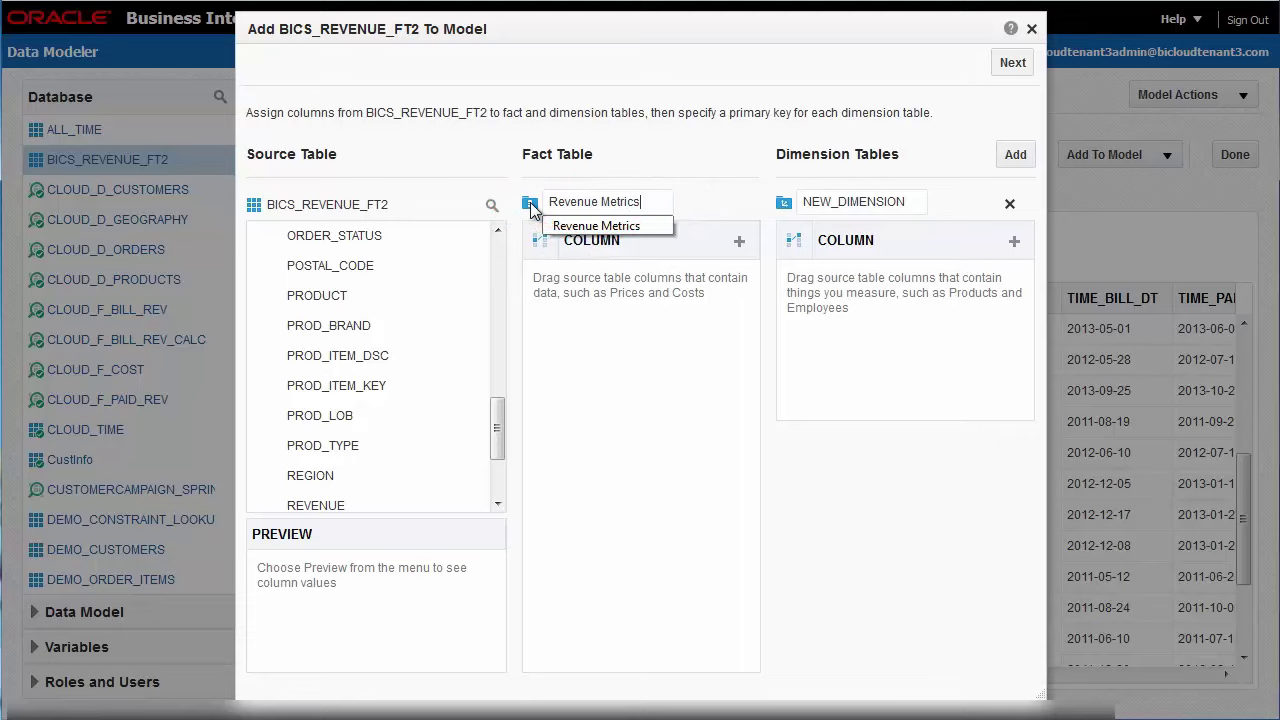
left_click(572, 226)
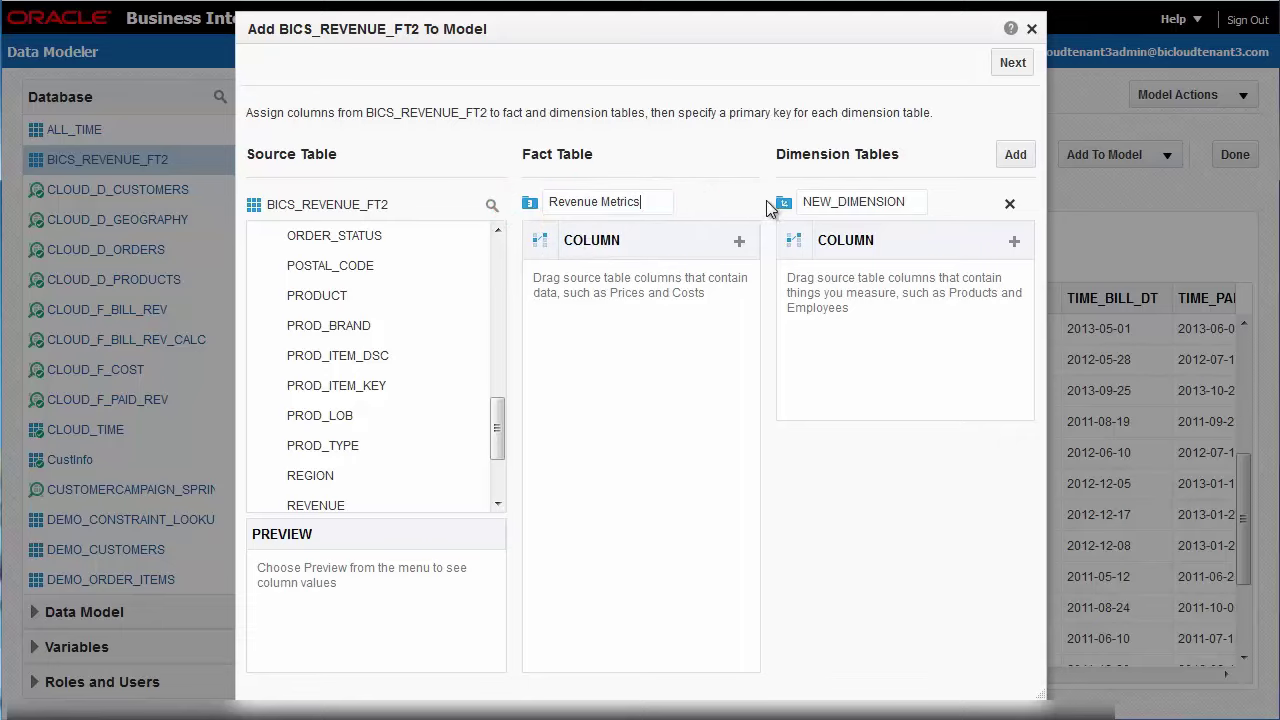
left_click_drag(904, 201, 795, 197)
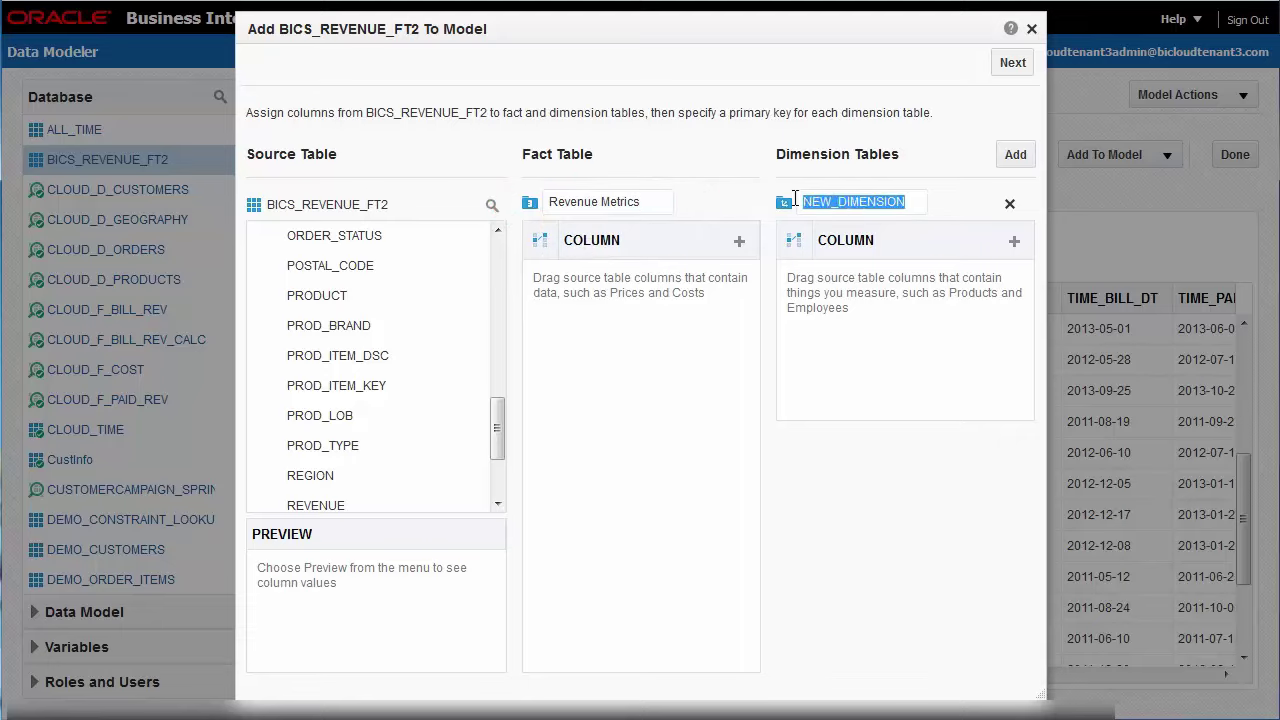
type("Cus")
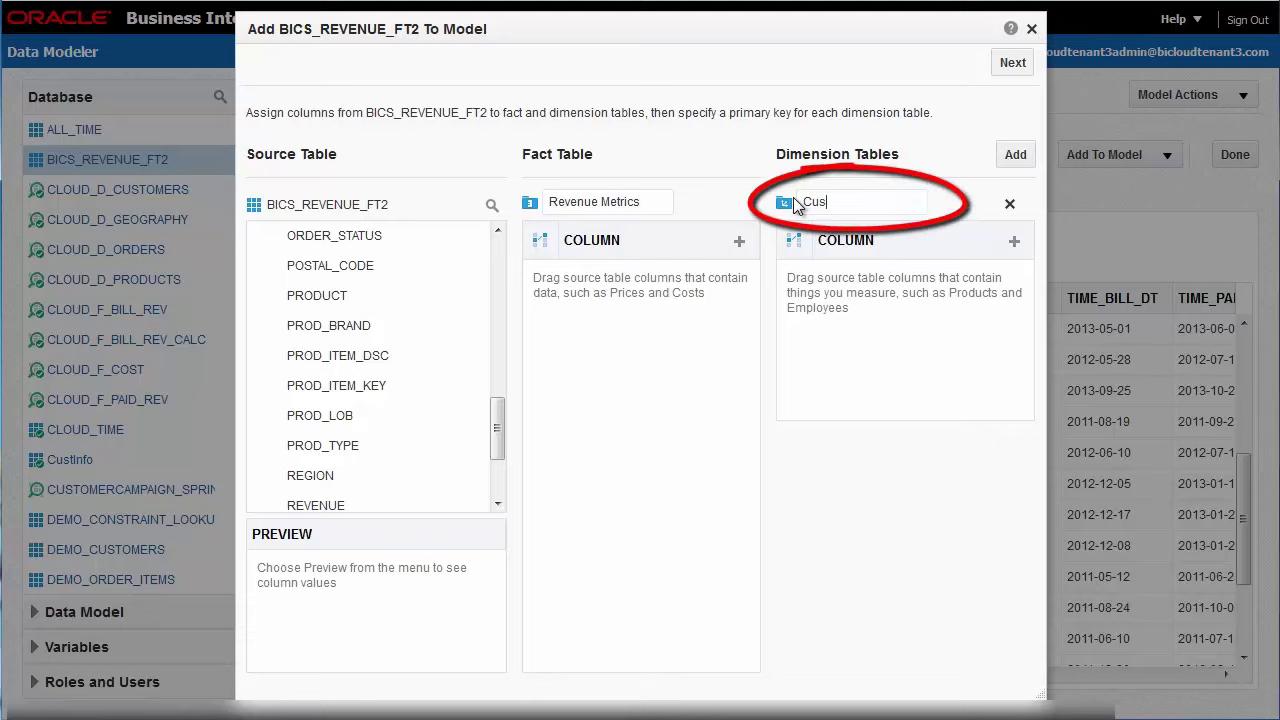
type("tomer")
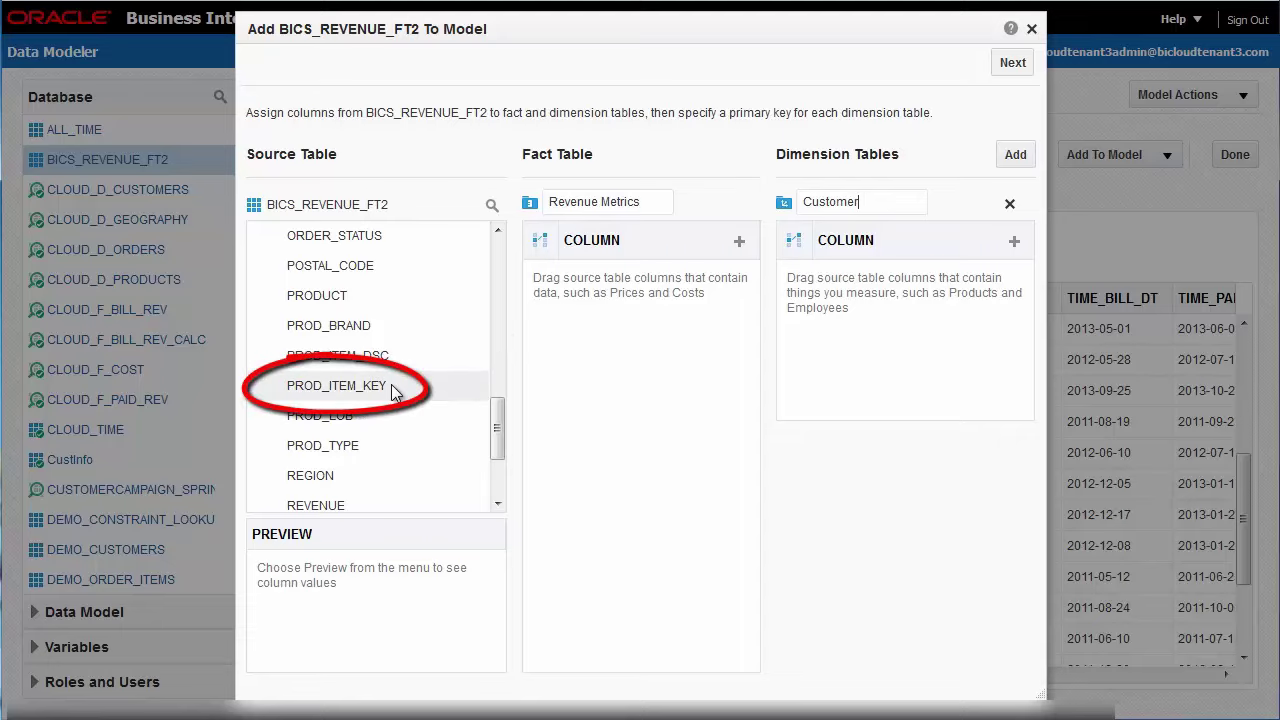
Assign the source columns PROD_ITEM_KEY, REVENUE, TIME_BILL_DT, TIME_PAID_DT and UNITS to the Revenue Metrics fact table
mouse_move(391, 386)
left_mouse_down()
mouse_move(577, 348)
mouse_move(576, 301)
left_mouse_up()
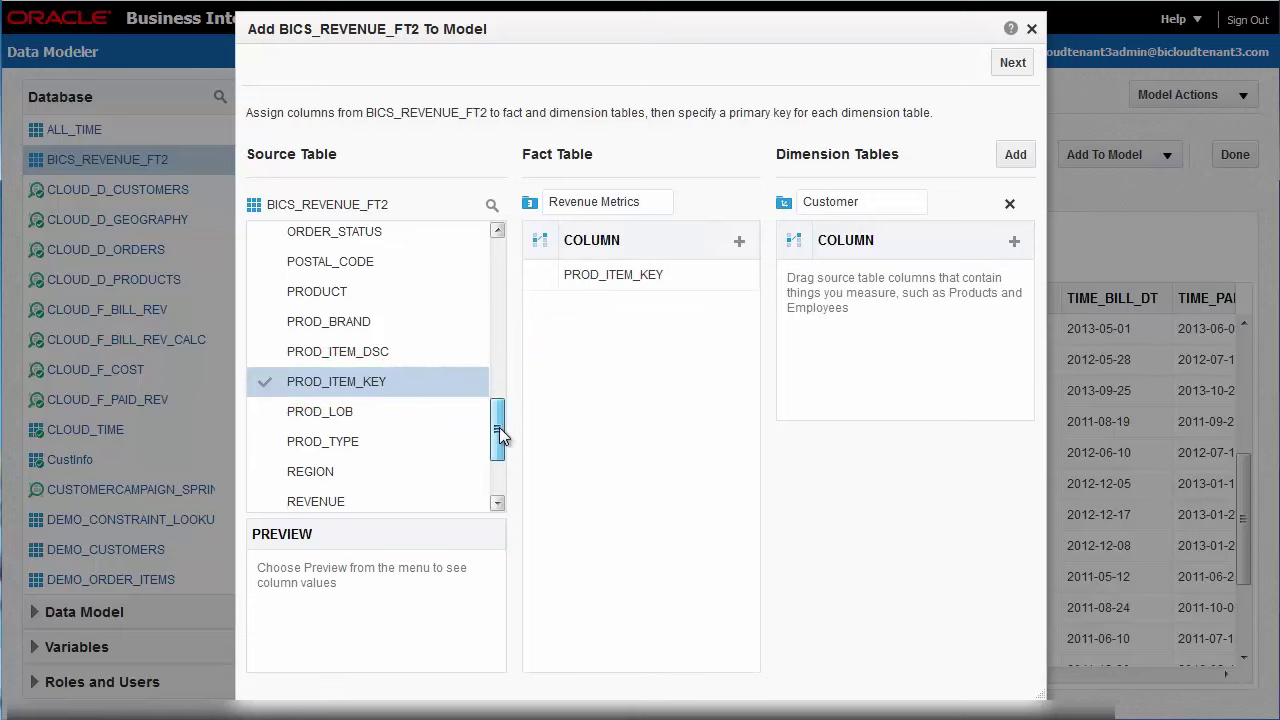
left_click_drag(499, 427, 495, 494)
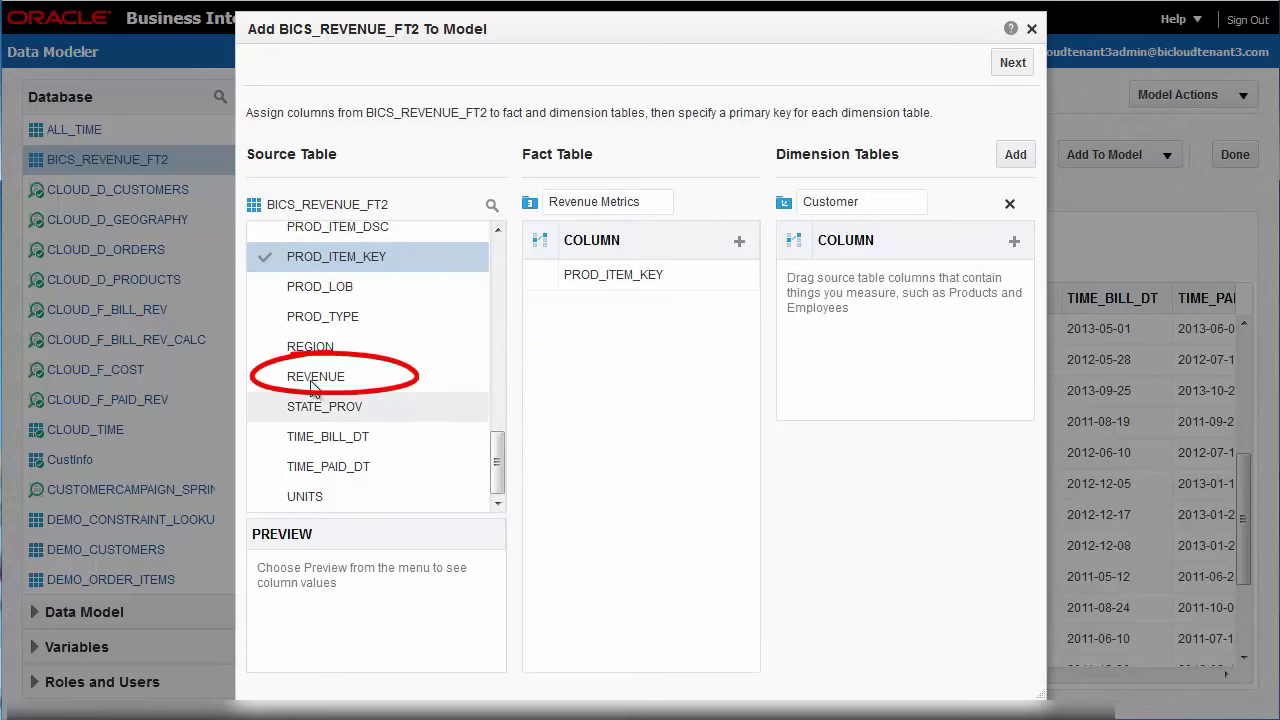
left_click_drag(300, 376, 613, 422)
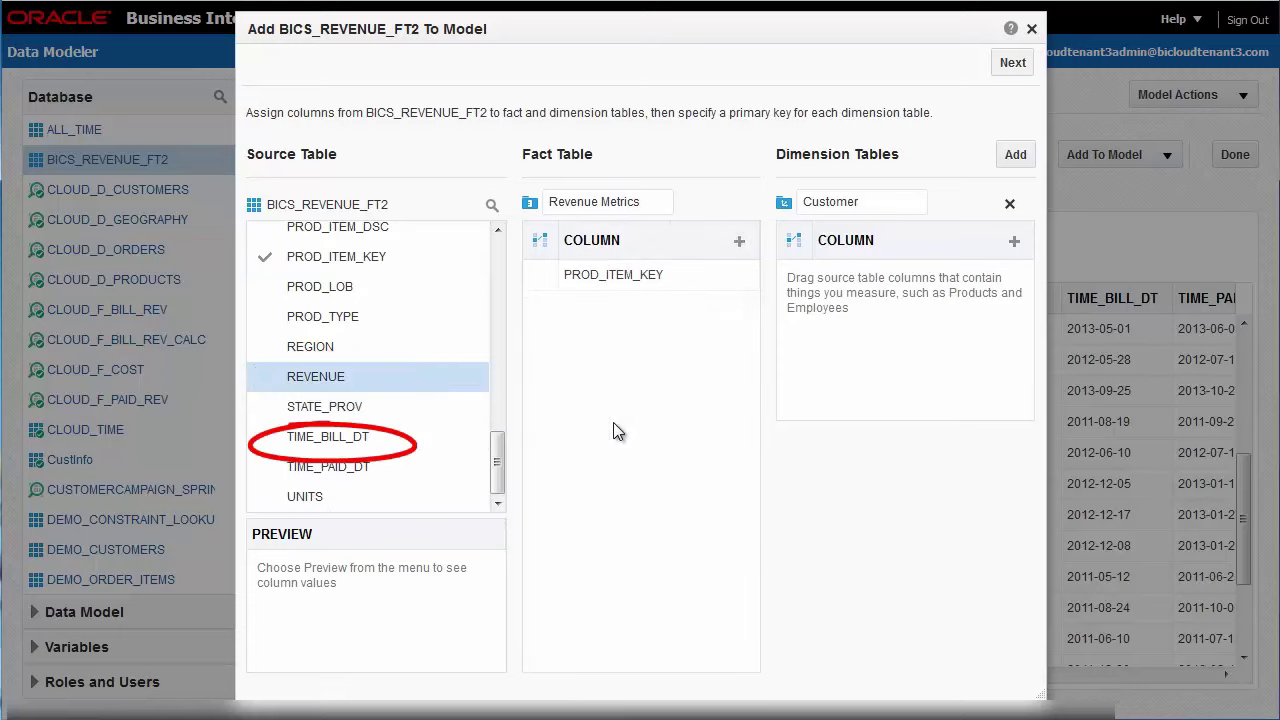
left_click_drag(348, 455, 610, 375)
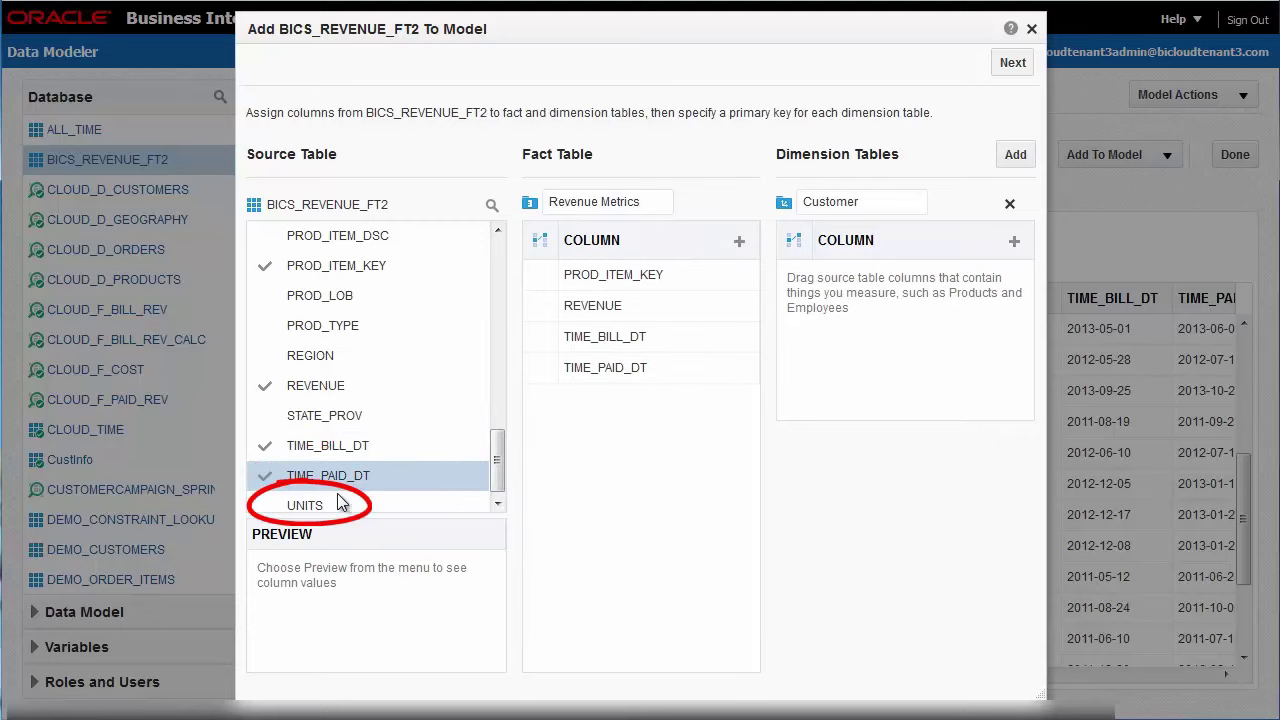
left_click_drag(330, 503, 651, 410)
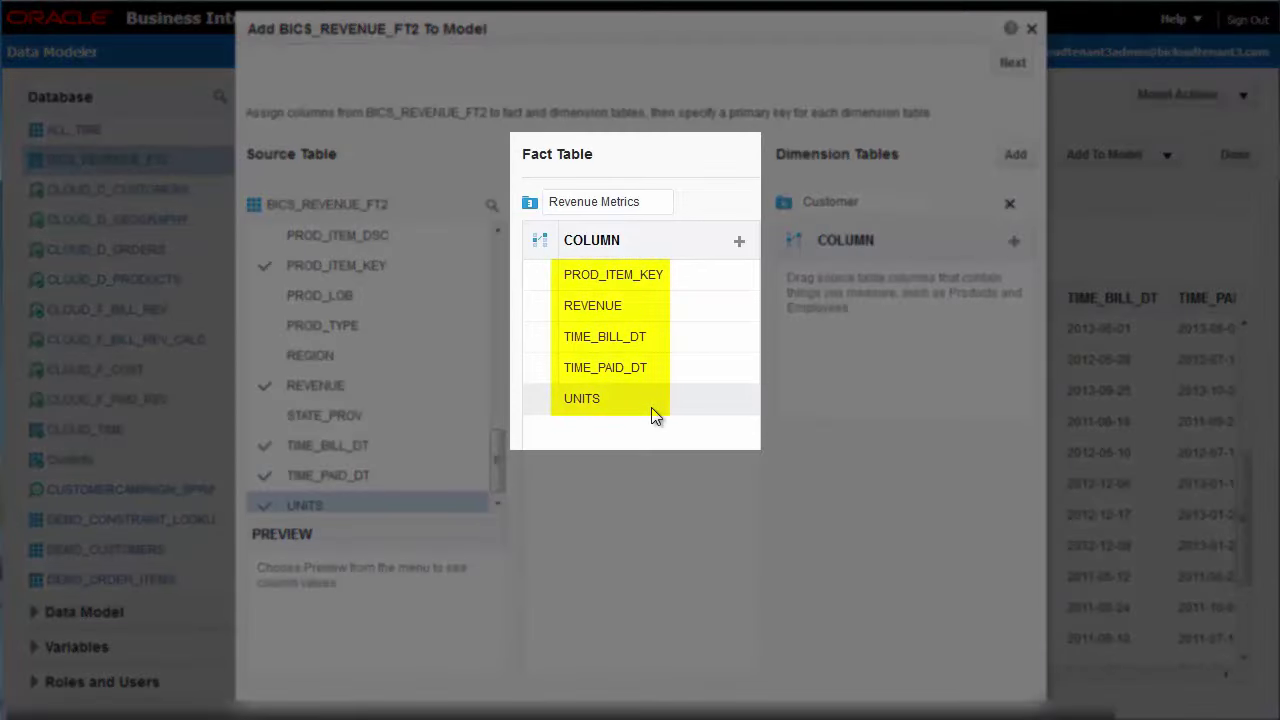
Assign the source columns ADDRESS1, ADDRESS2, ADDR_KEY, CITY and the country columns to the Customer dimension table
left_click_drag(500, 460, 503, 264)
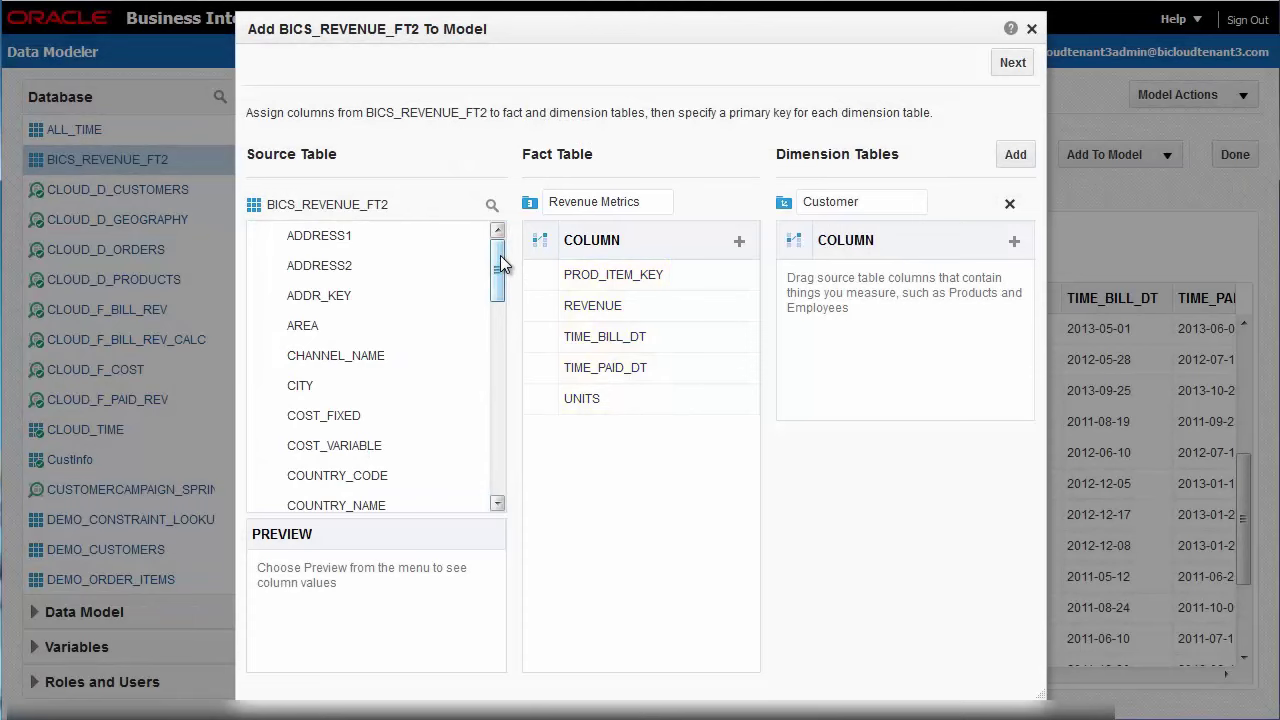
left_click(338, 240)
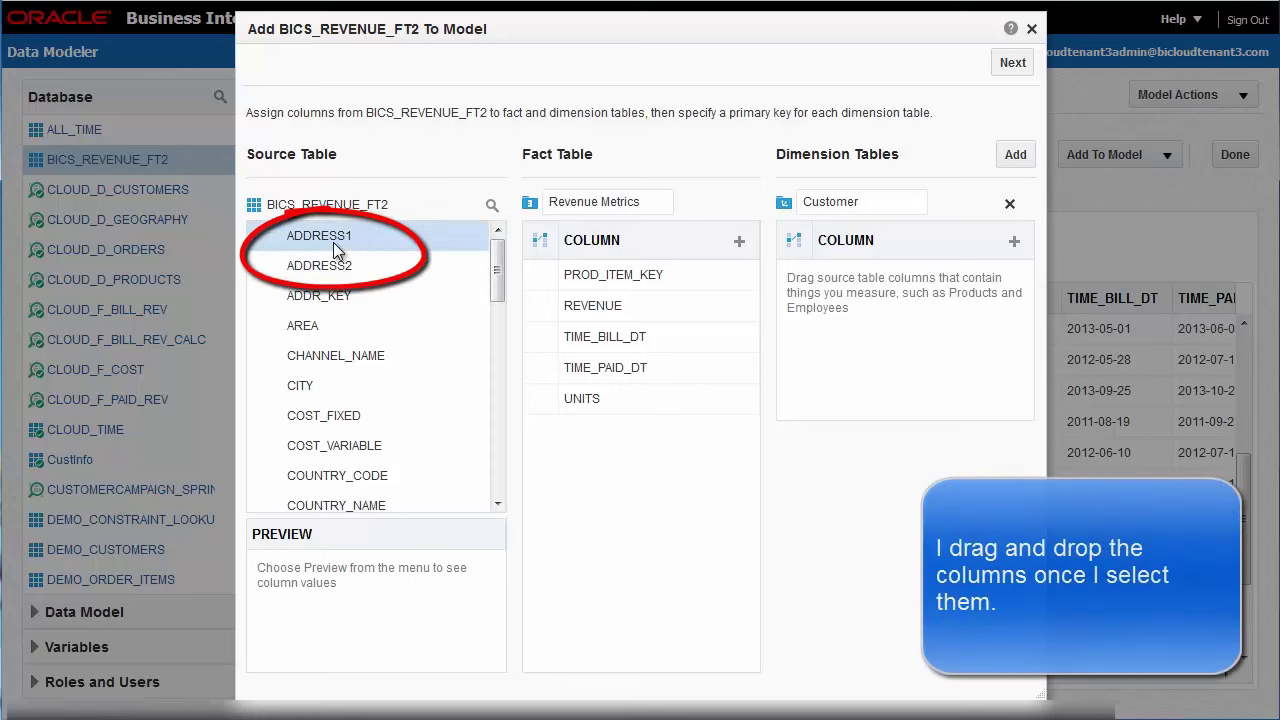
left_click(323, 264, "ctrl")
left_click_drag(778, 397, 828, 366)
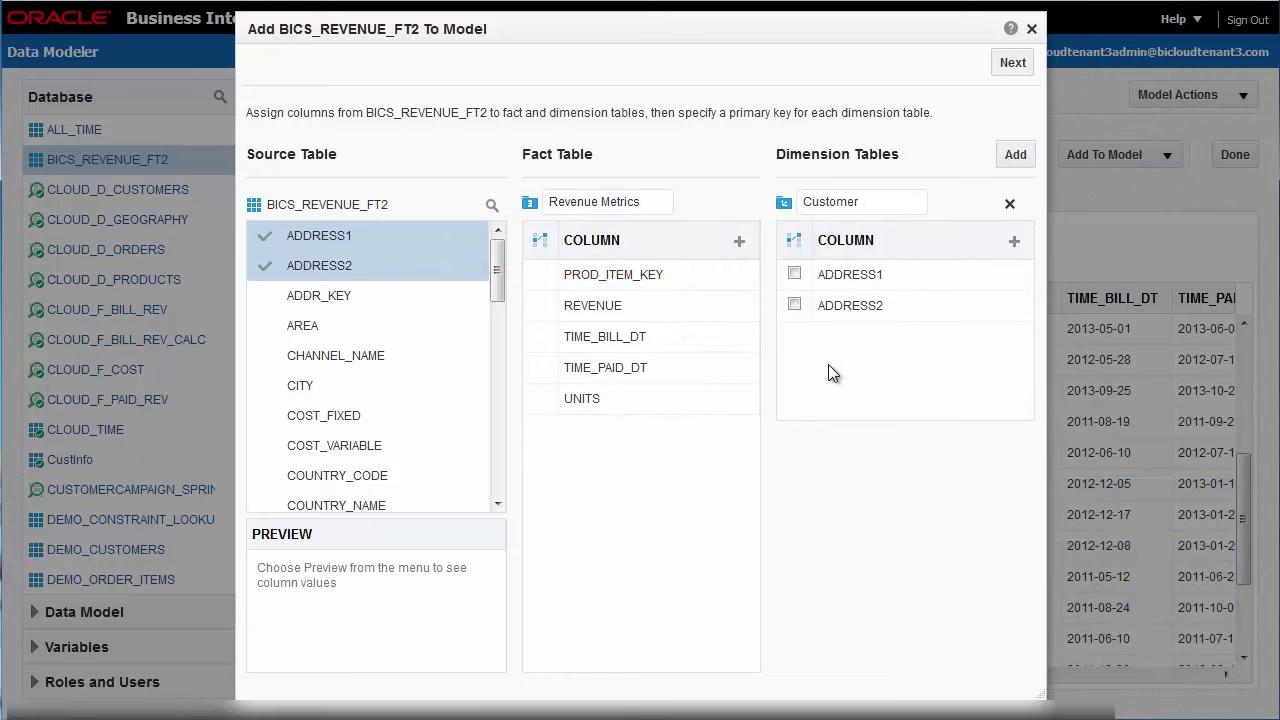
left_click(318, 294)
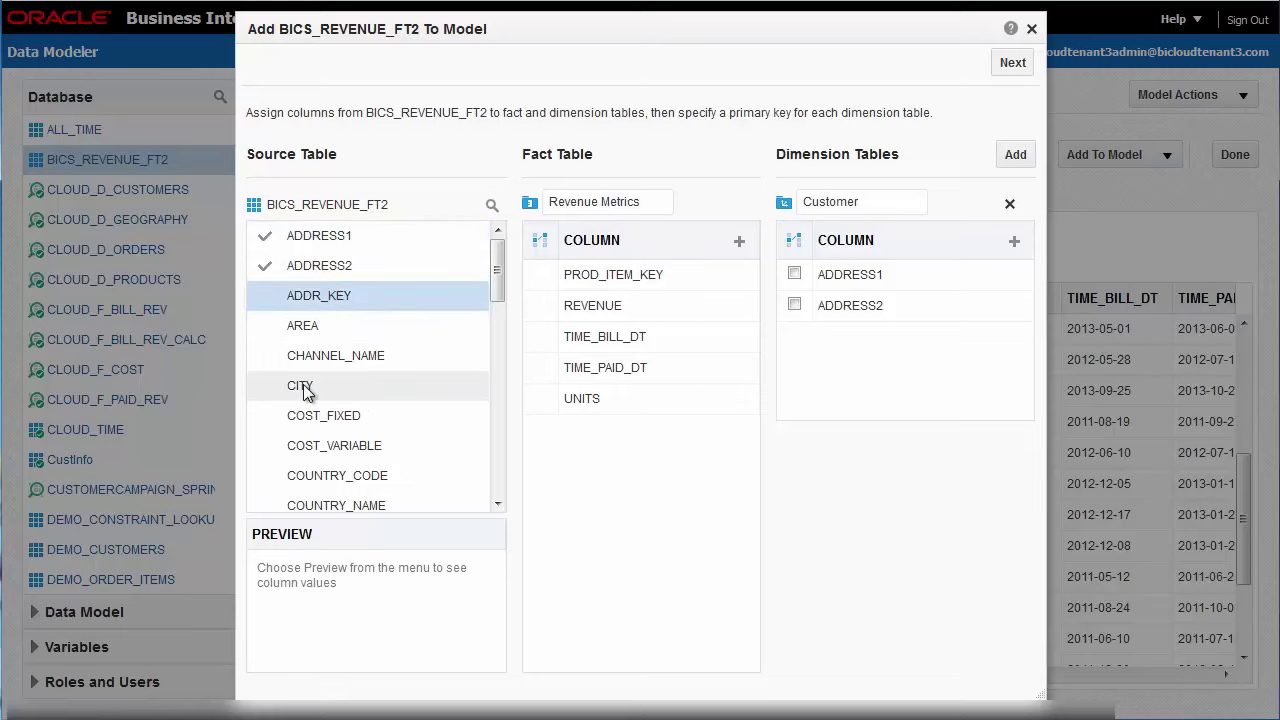
left_click(303, 386, "ctrl")
left_click(318, 476, "ctrl")
left_click_drag(277, 495, 830, 405)
Assign CUST_CRDT_RATE, CUST_NAME, CUST_NUMBER, CUST_SEGMENT and CUST_TYPE to the Customer dimension table
left_click(498, 356)
scroll(274, 241, "down", 1)
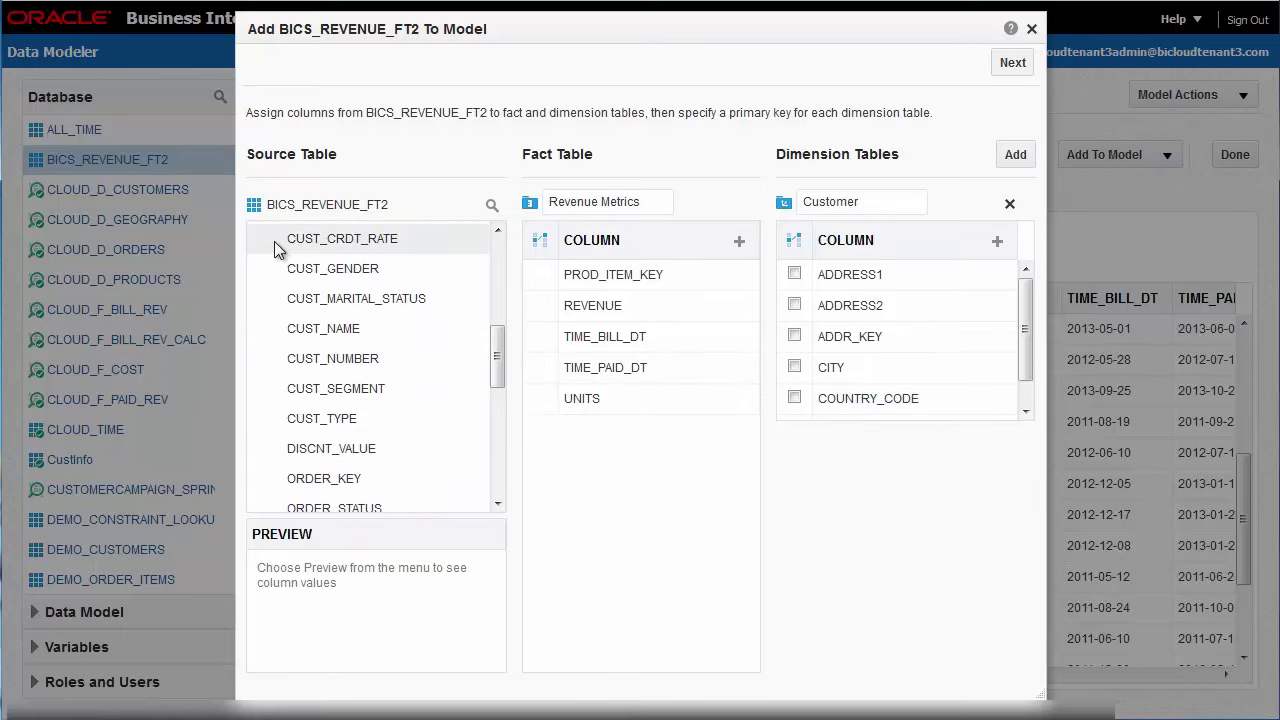
left_click(274, 241)
left_click(300, 328, "ctrl")
left_click(300, 358, "ctrl")
left_click(300, 388, "ctrl")
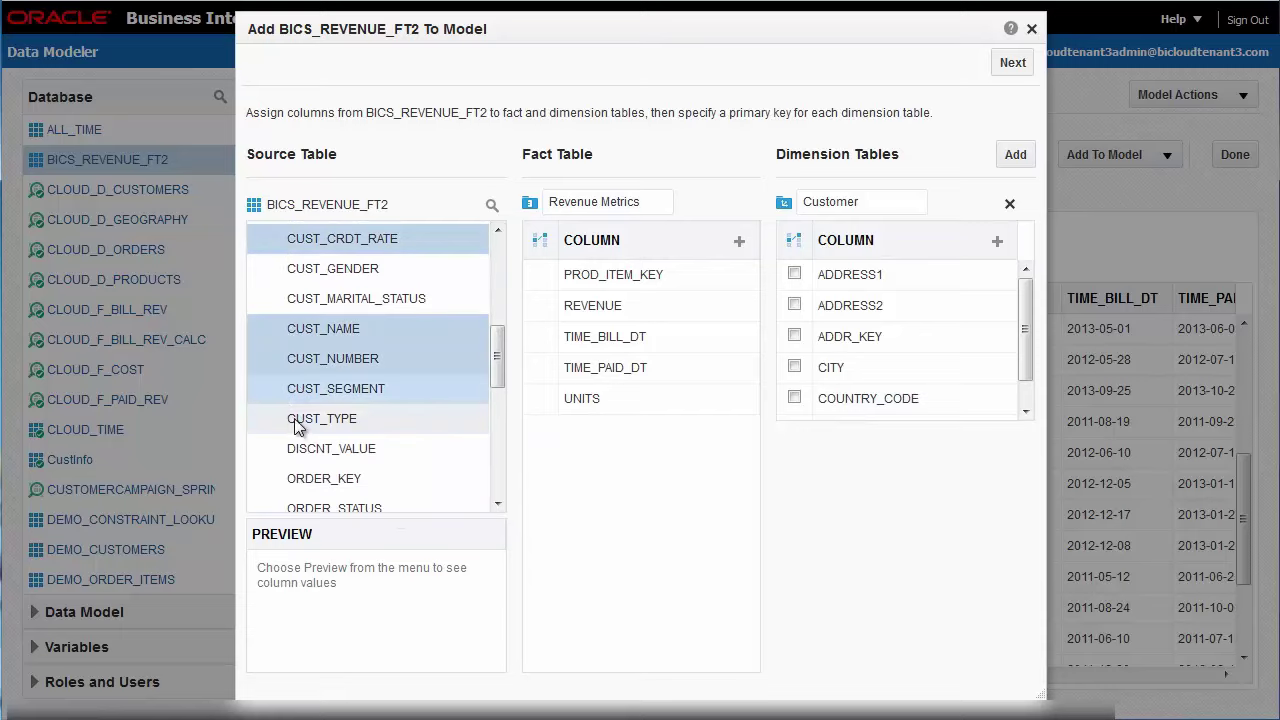
left_click(300, 418, "ctrl")
left_click_drag(850, 375, 849, 375)
Assign the source columns POSTAL_CODE and STATE_PROV to the Customer dimension table
left_click_drag(495, 370, 497, 455)
left_click(365, 236)
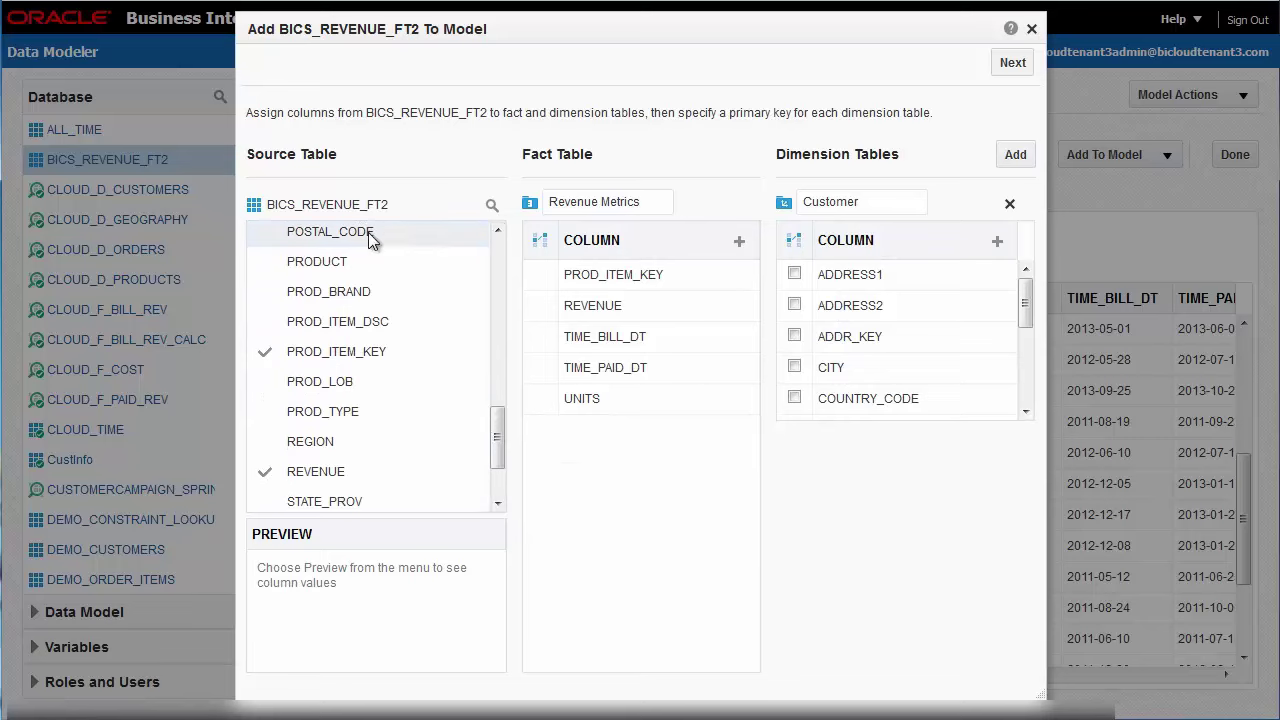
left_click(337, 503, "ctrl")
left_click_drag(337, 503, 850, 368)
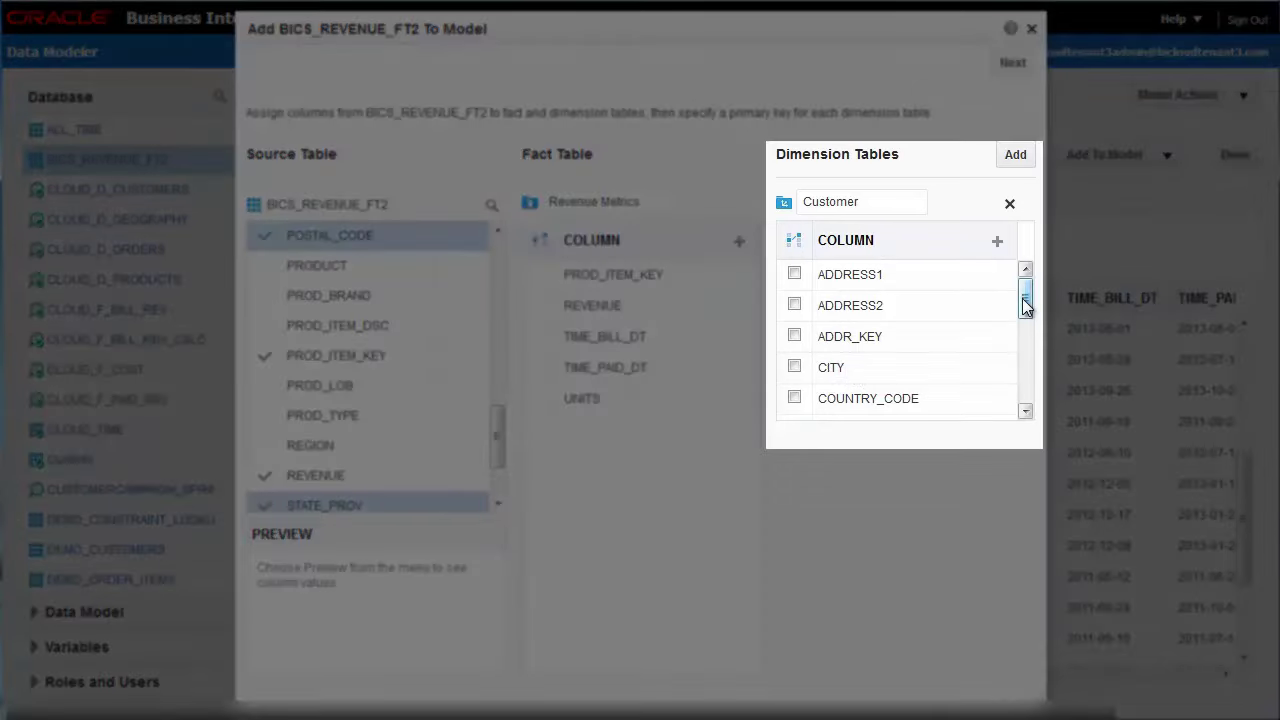
Review the Customer dimension's columns and set CUST_NUMBER as its primary key
mouse_move(1022, 298)
left_mouse_down()
mouse_move(1026, 375)
mouse_move(1023, 283)
left_mouse_up()
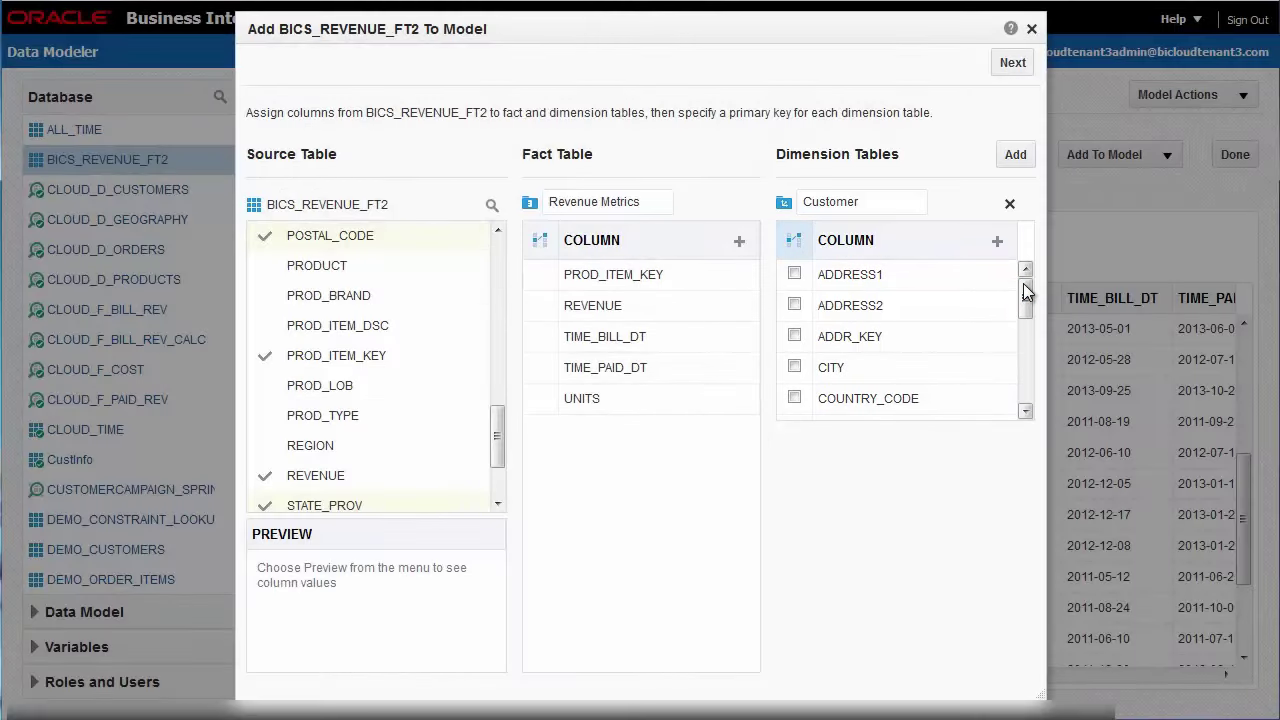
left_click_drag(1026, 290, 1024, 364)
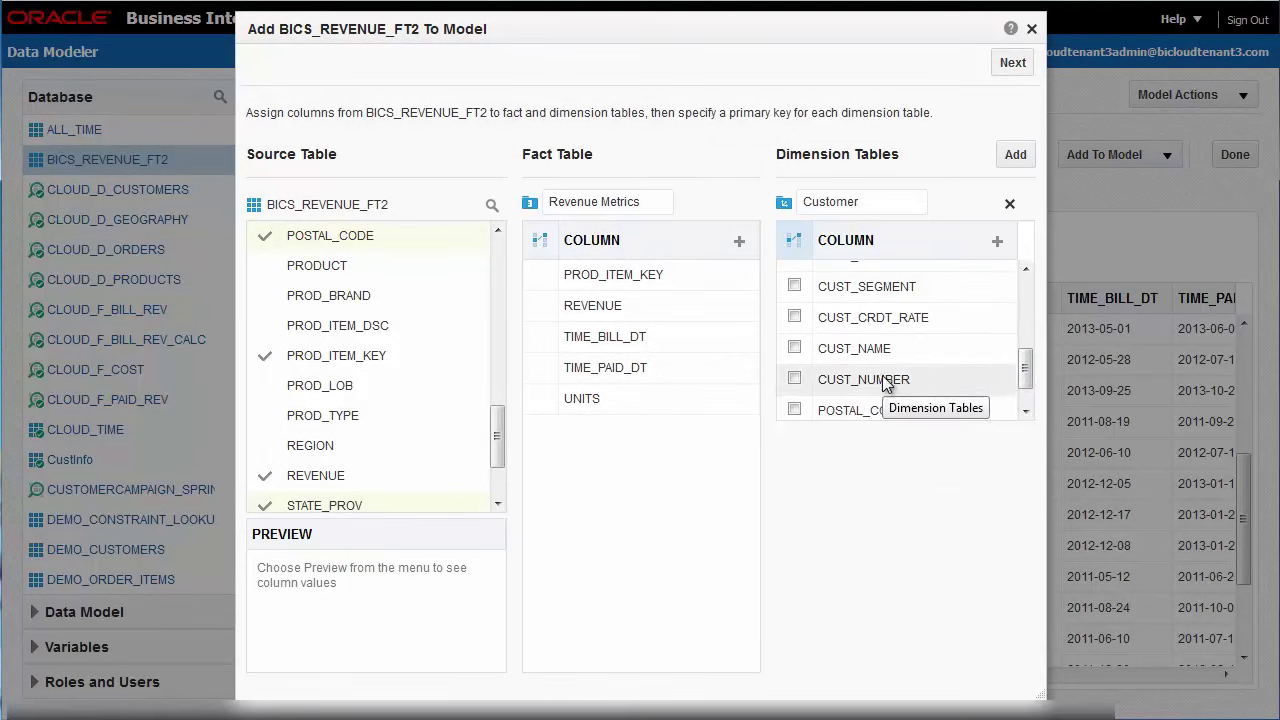
left_click(795, 377)
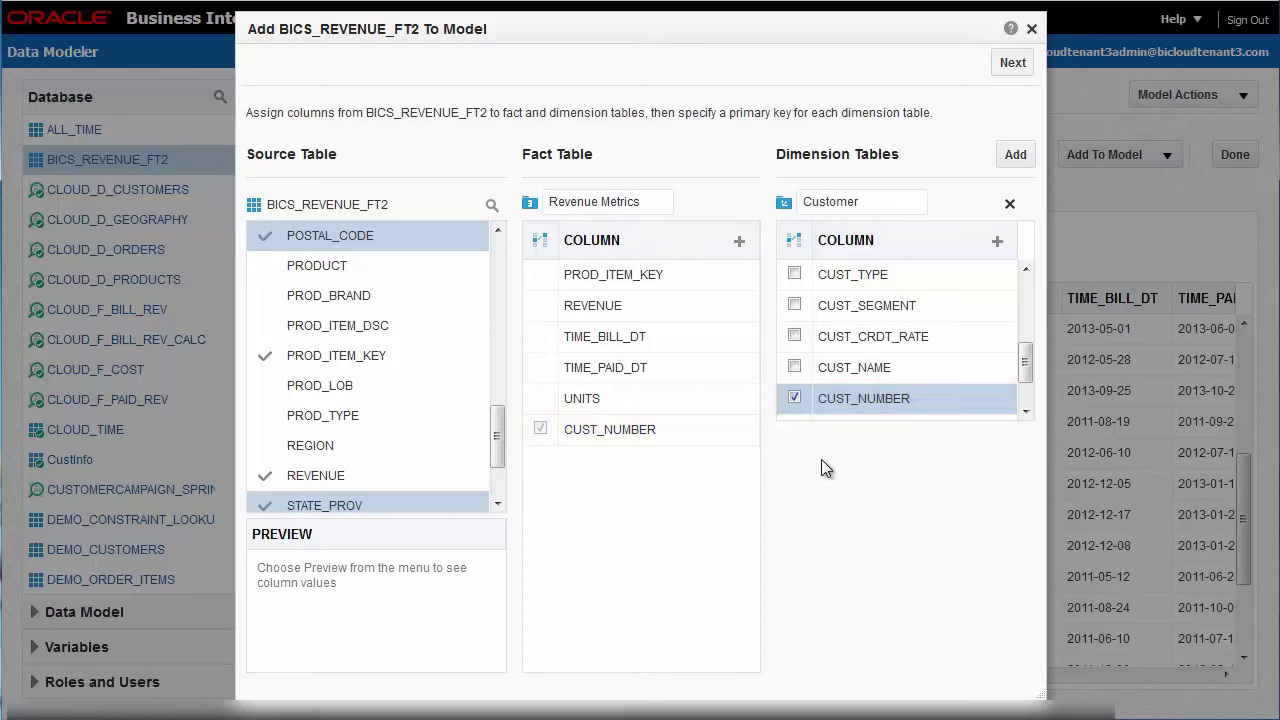
Add a second dimension table and name it Order
left_click(998, 152)
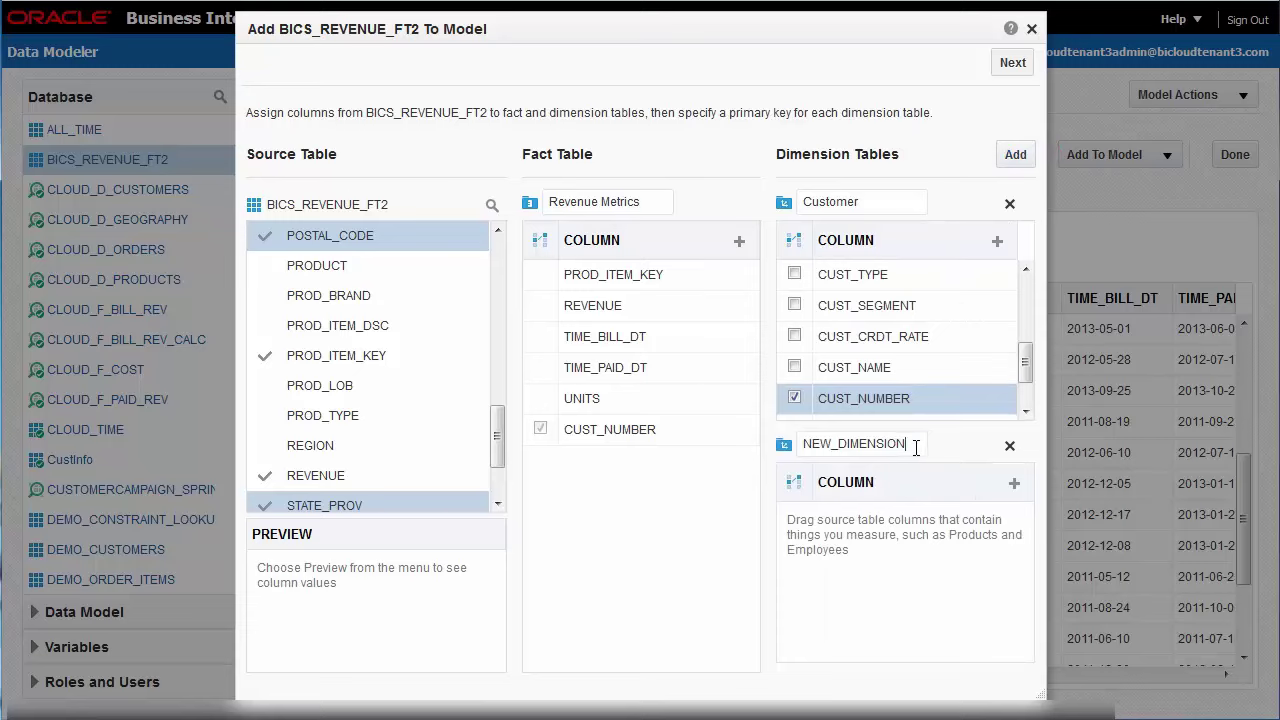
left_click_drag(915, 447, 787, 453)
type("Order")
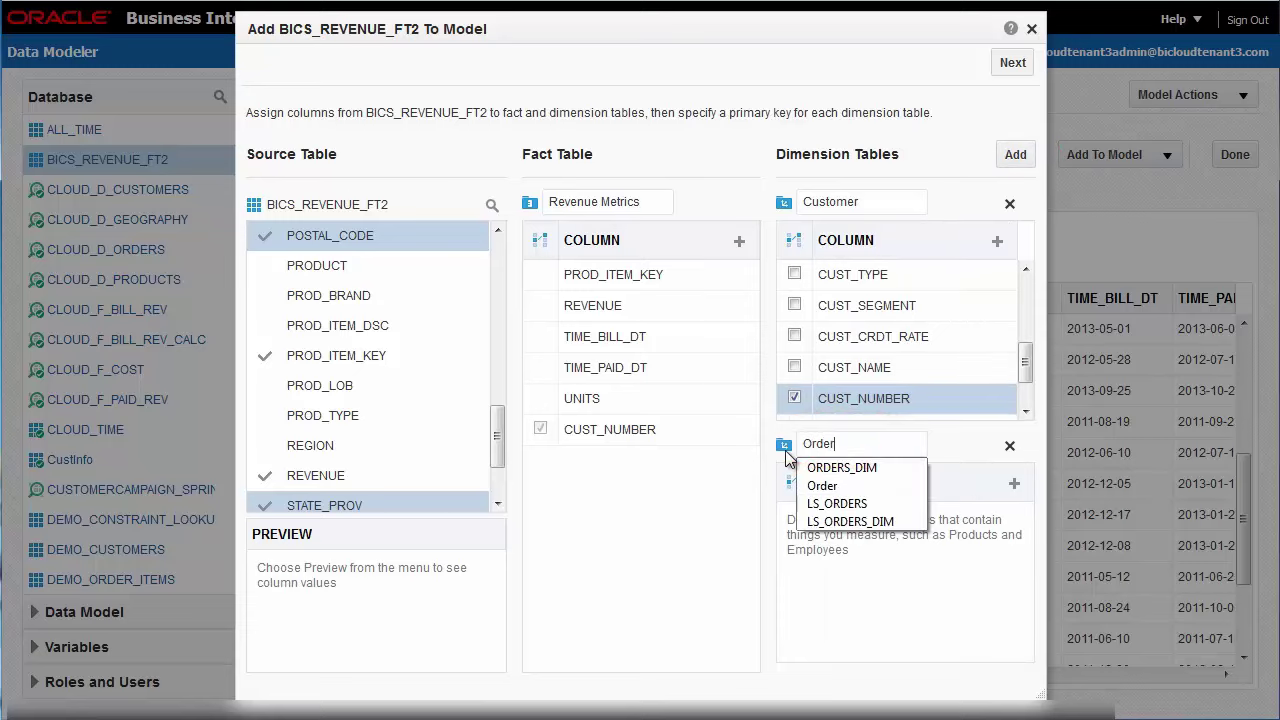
Assign the source columns ORDER_KEY and ORDER_STATUS to the Order dimension table
left_click(812, 487)
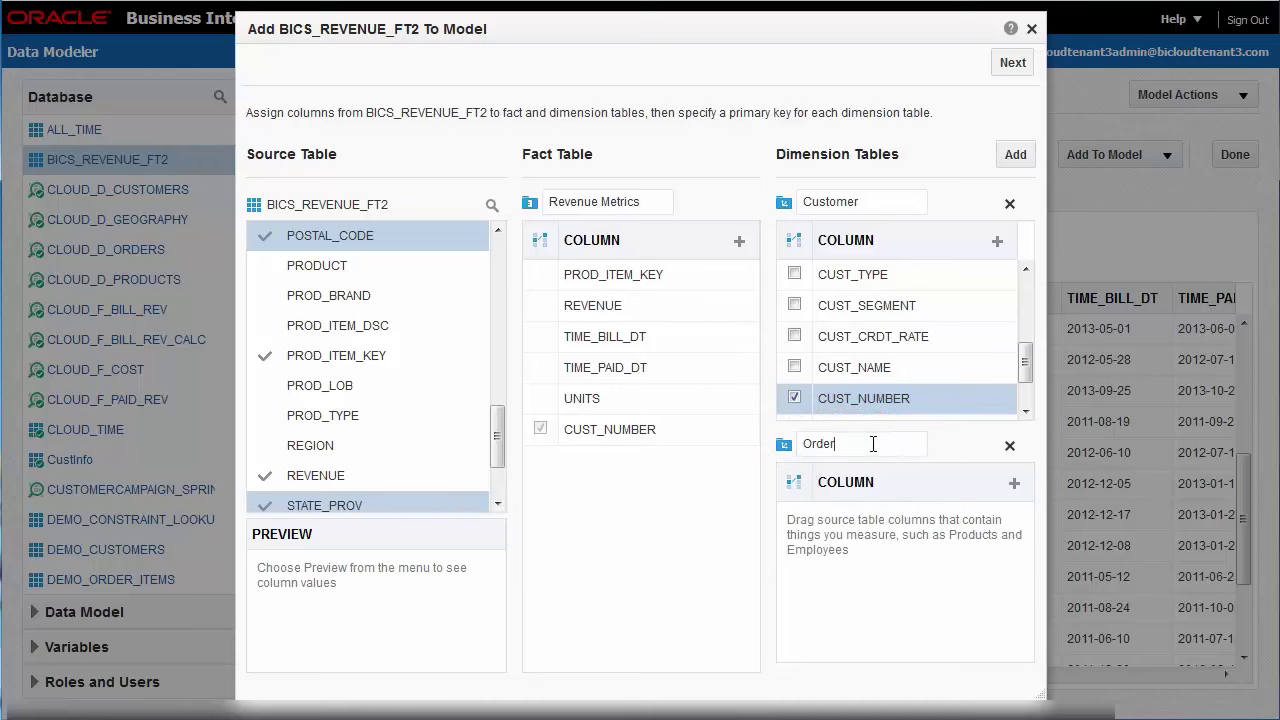
left_click(1014, 487)
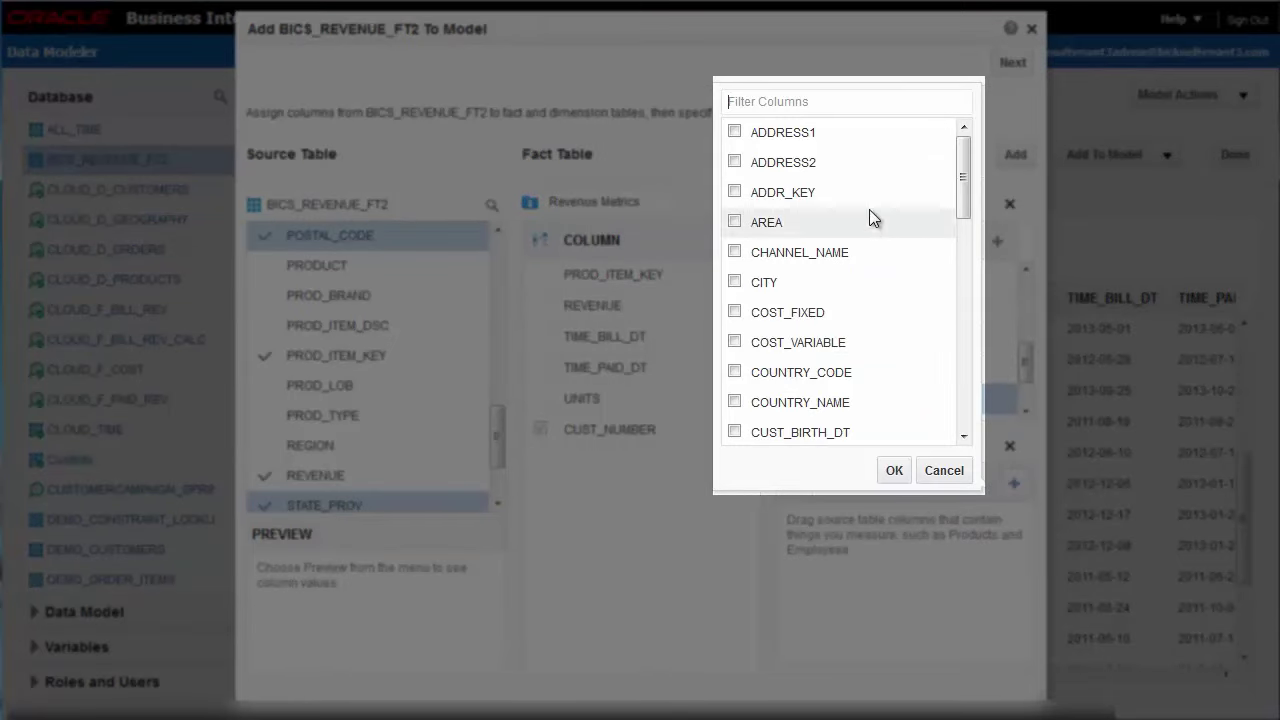
left_click(772, 101)
type("order")
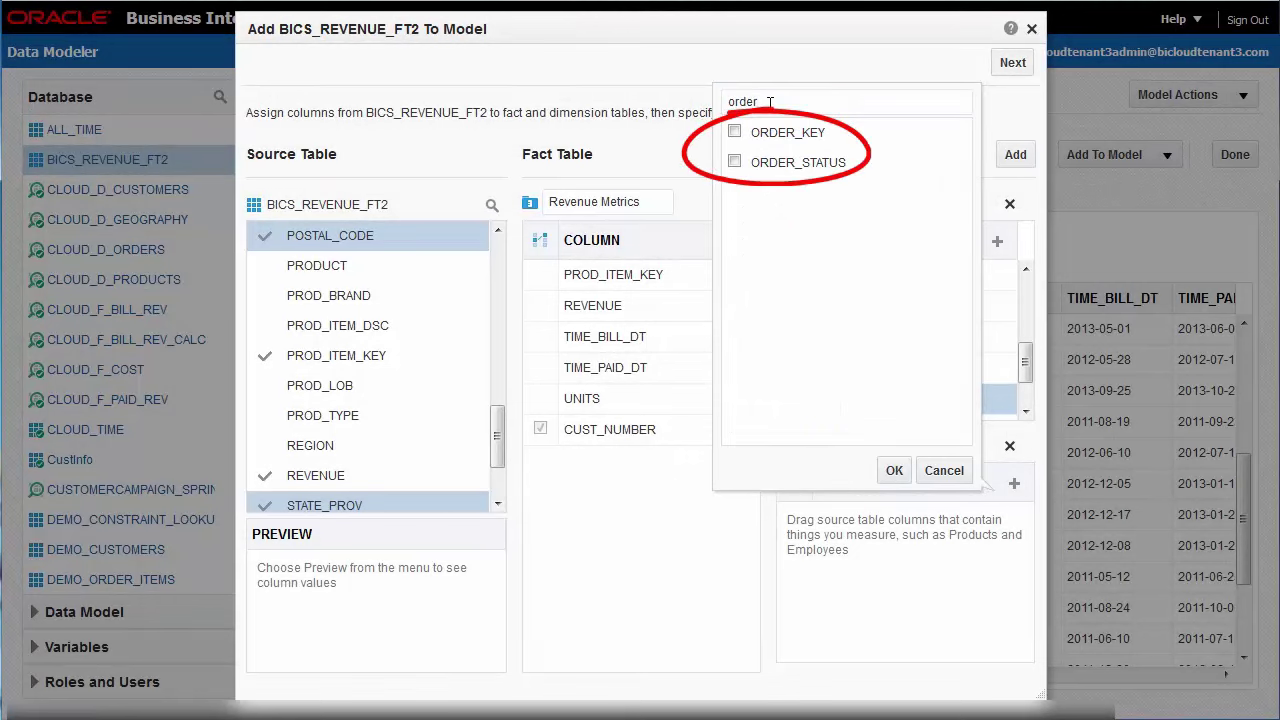
left_click(735, 131)
left_click(735, 162)
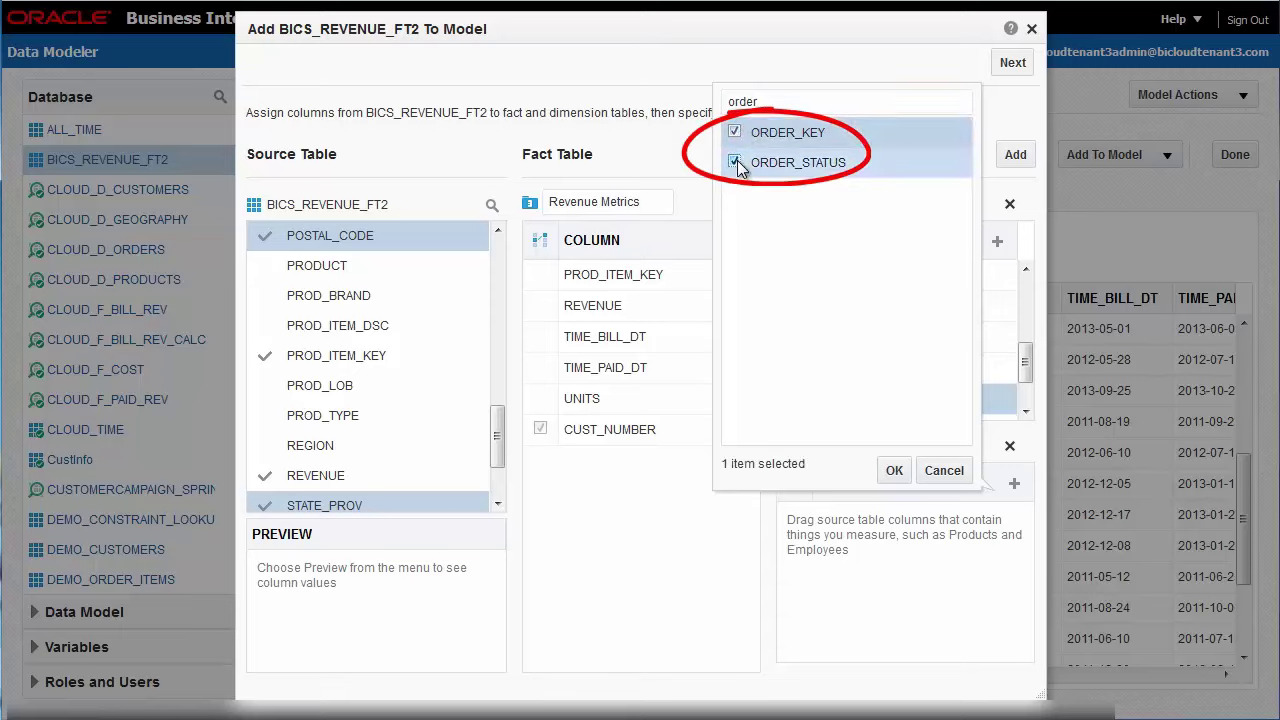
left_click(894, 470)
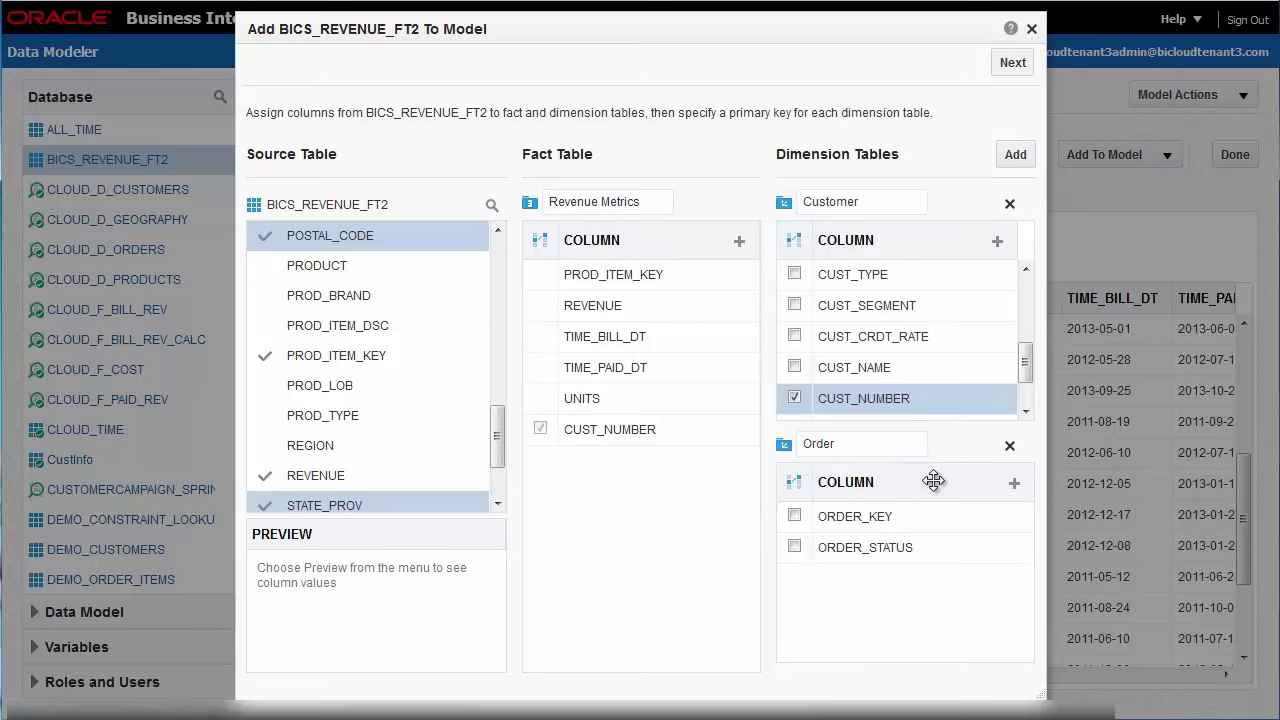
Assign TIME_BILL_DT and TIME_PAID_DT to the Order dimension table and set ORDER_KEY as its primary key
left_click(1015, 484)
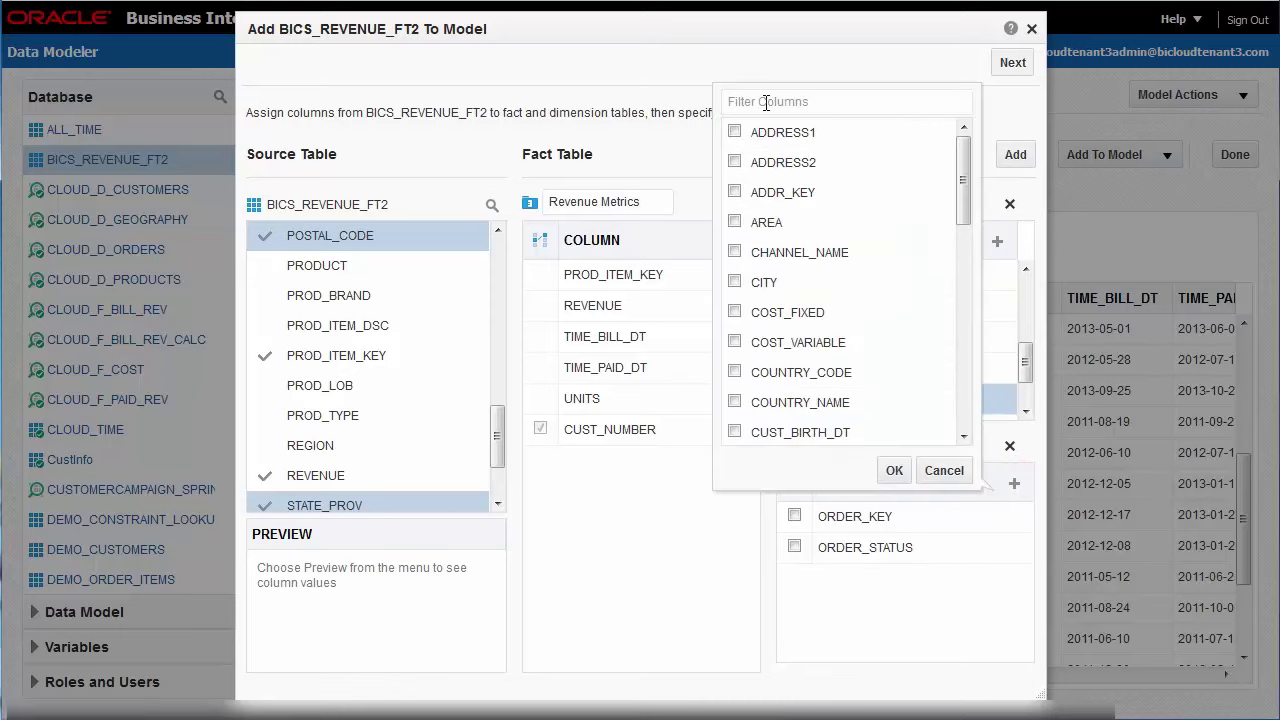
left_click(766, 102)
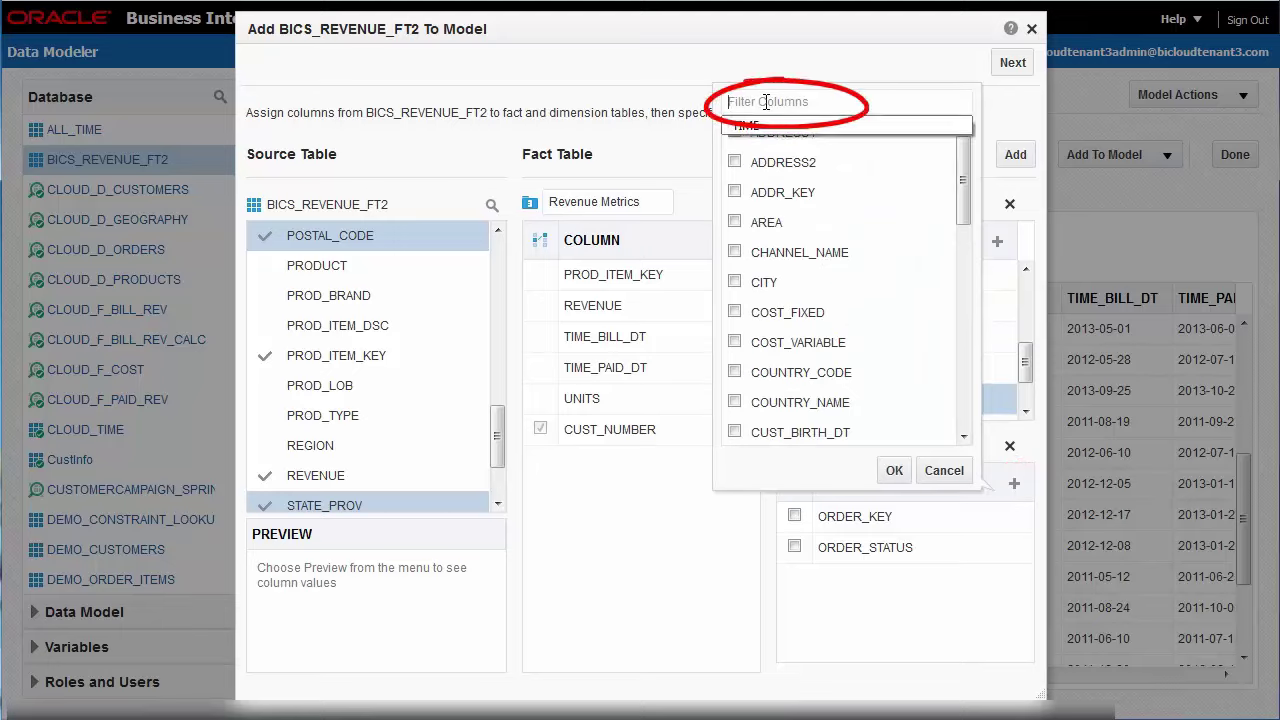
type("time")
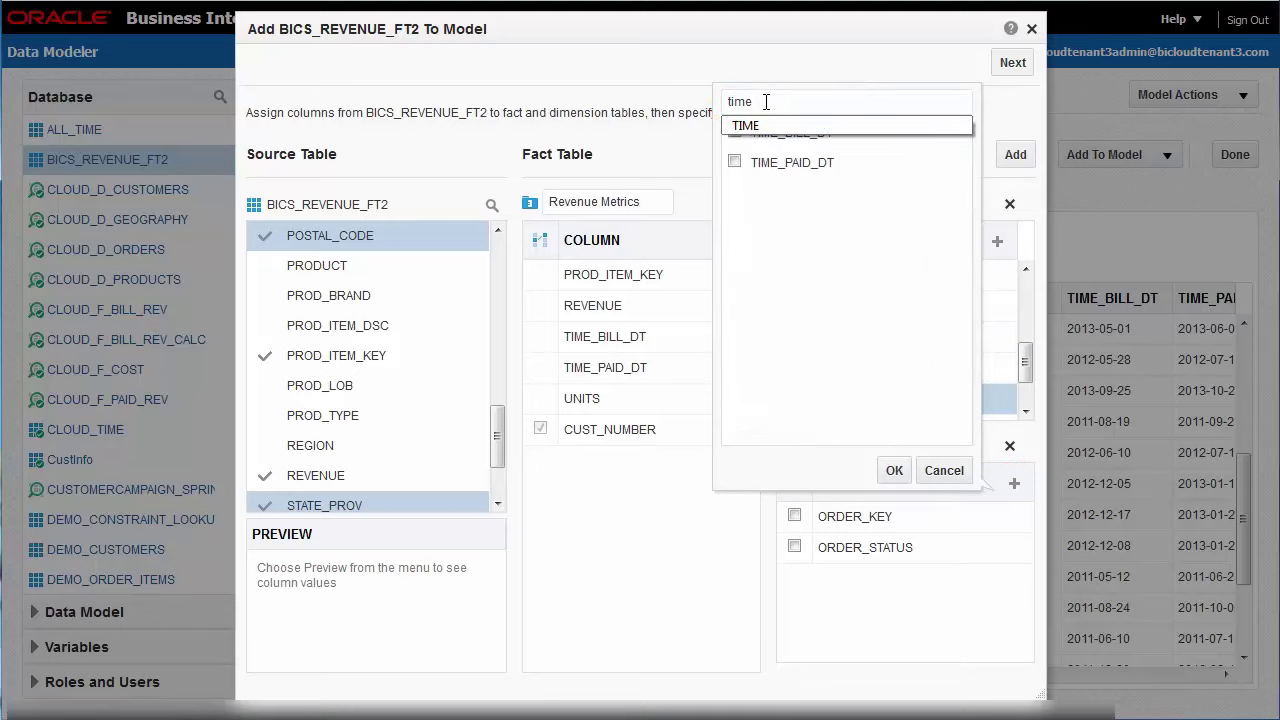
left_click(740, 125)
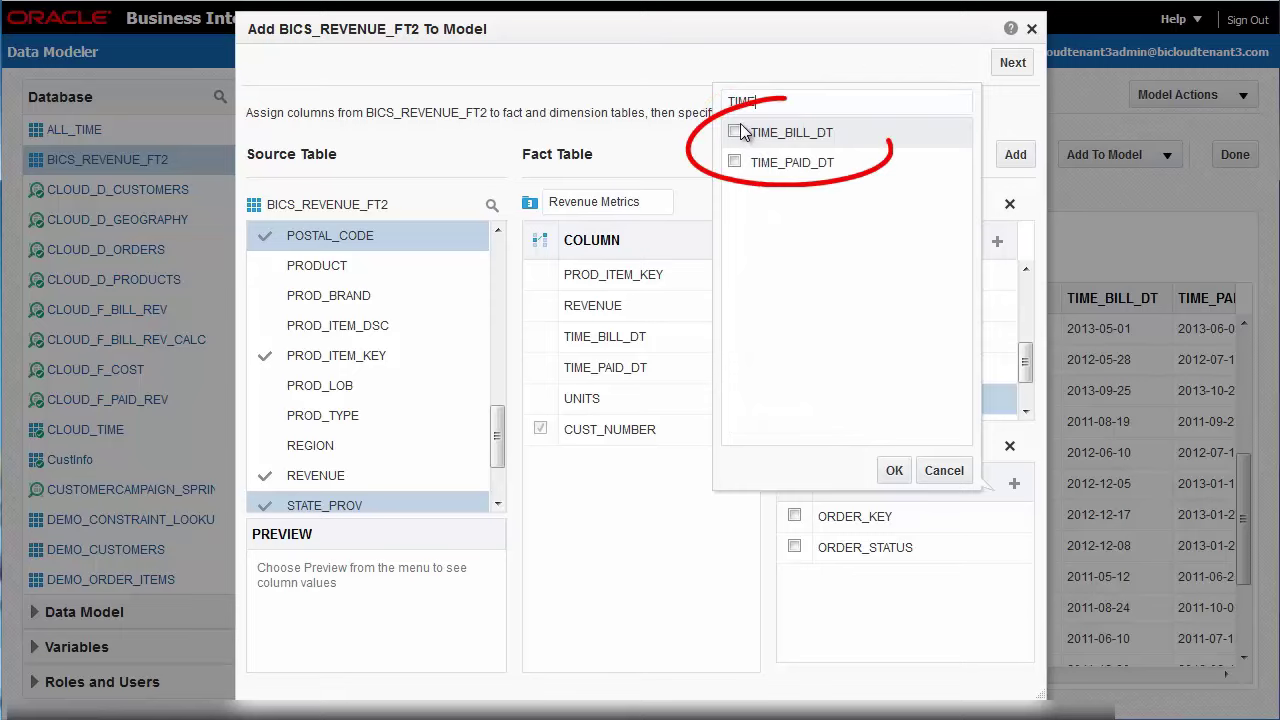
left_click(735, 132)
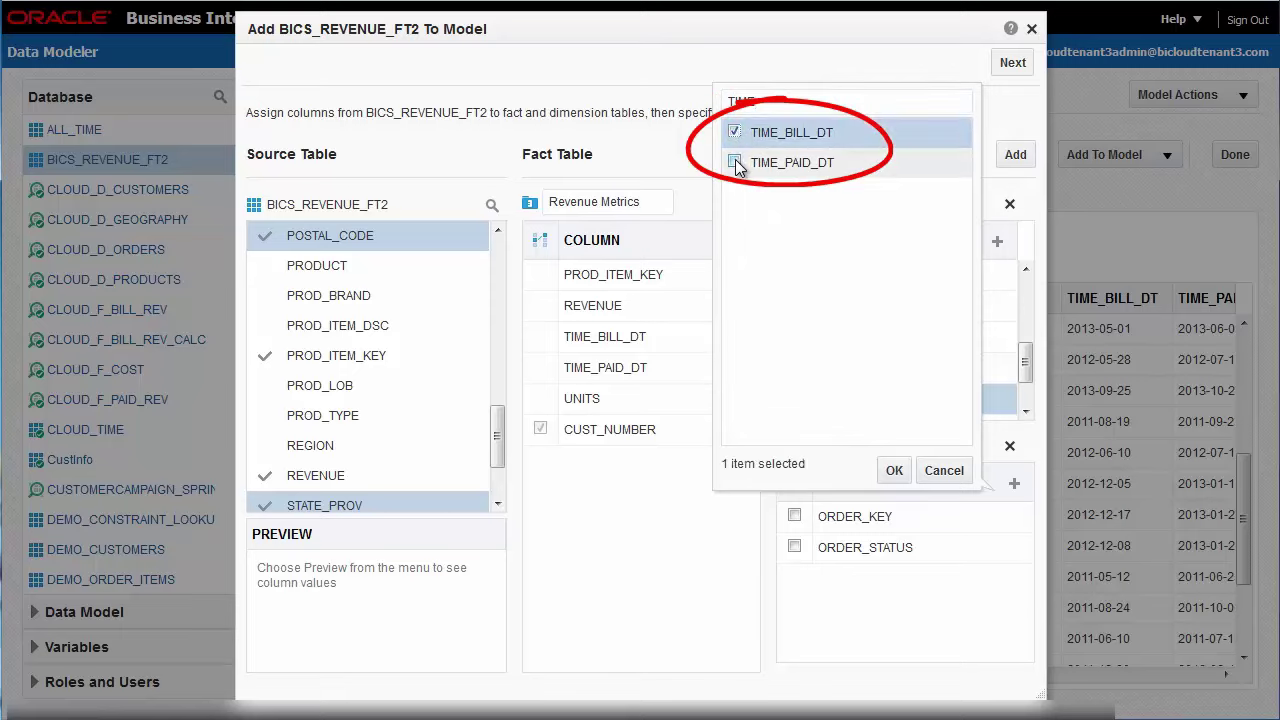
left_click(735, 162)
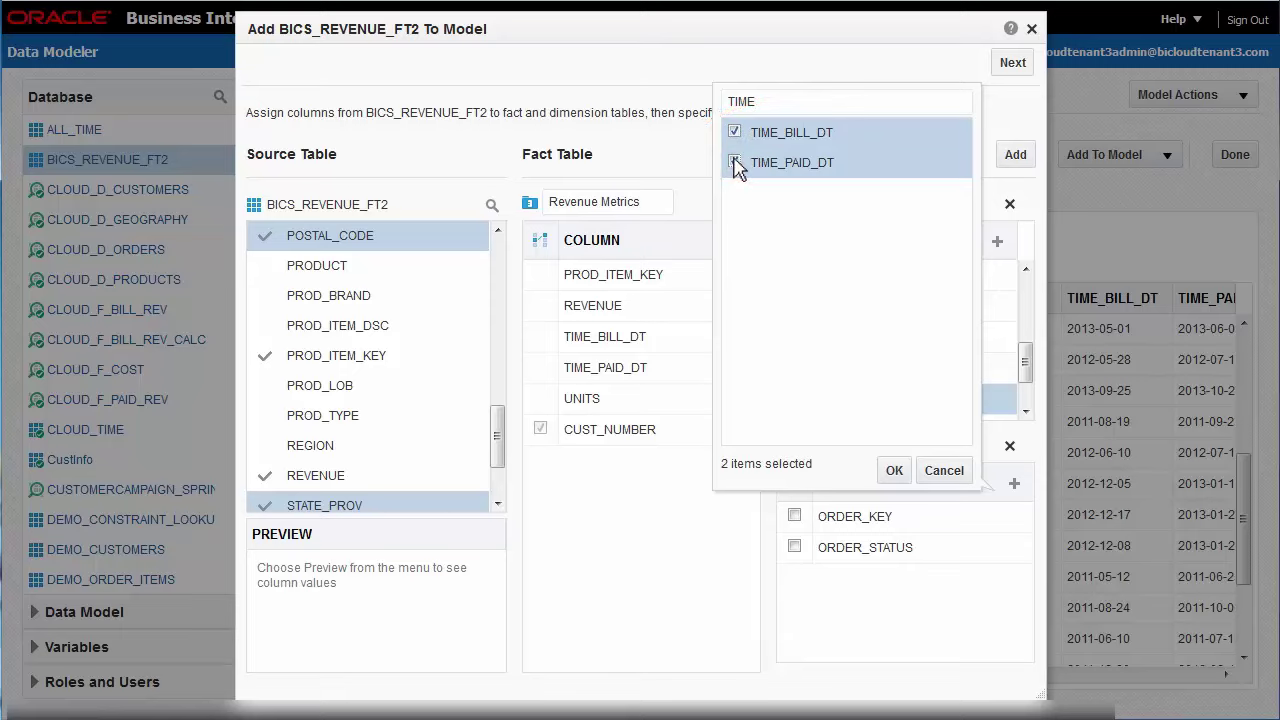
left_click(894, 469)
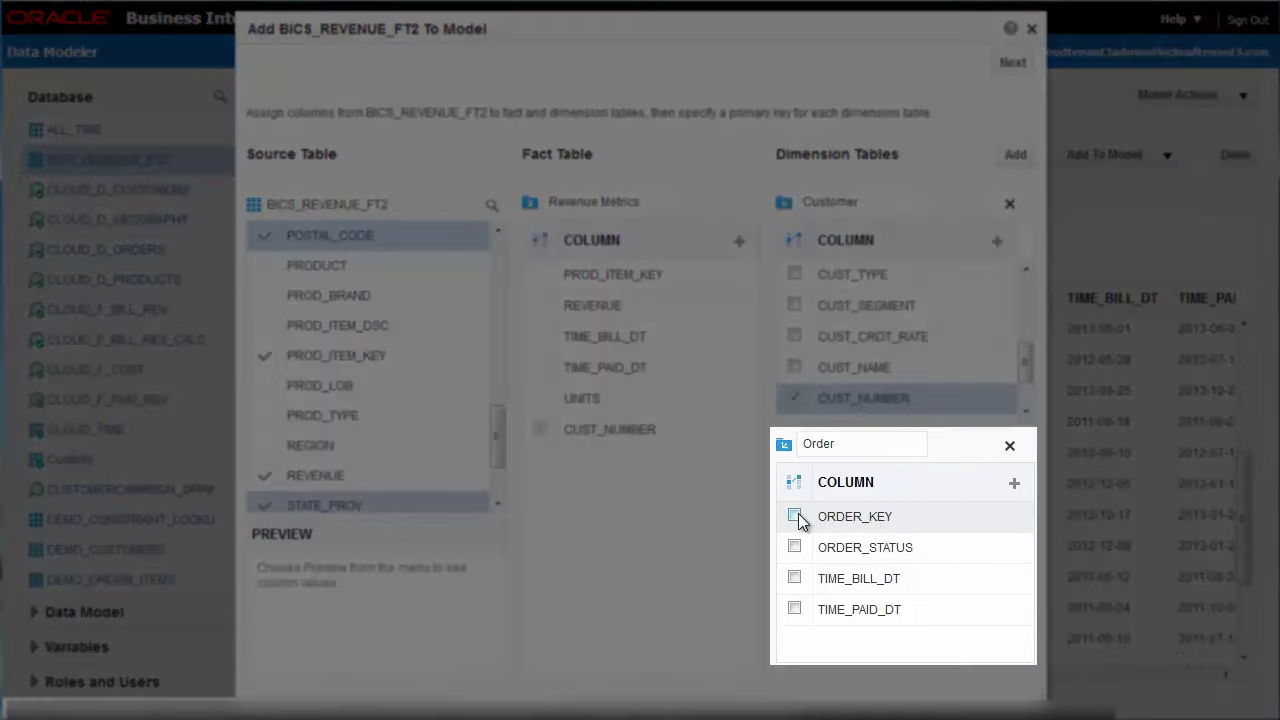
left_click(795, 516)
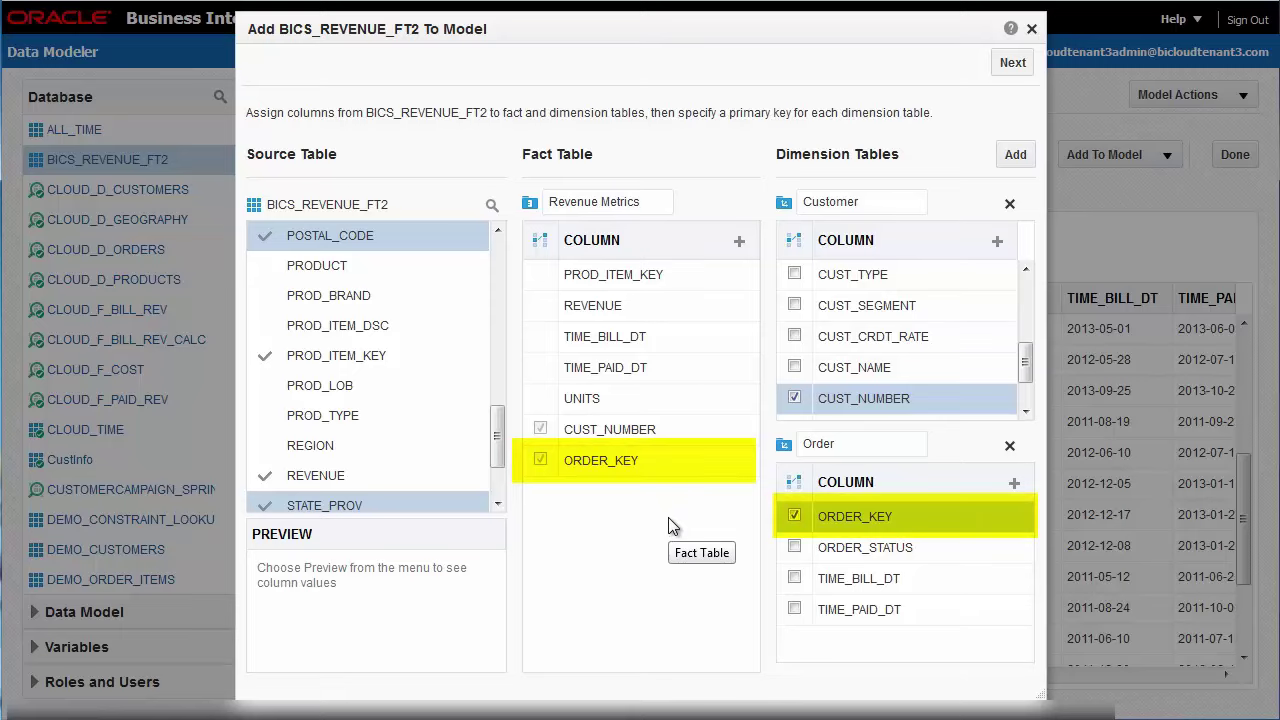
Create the proposed views, fact table, dimension tables and joins, and return to the SampleApp model overview
left_click(1000, 72)
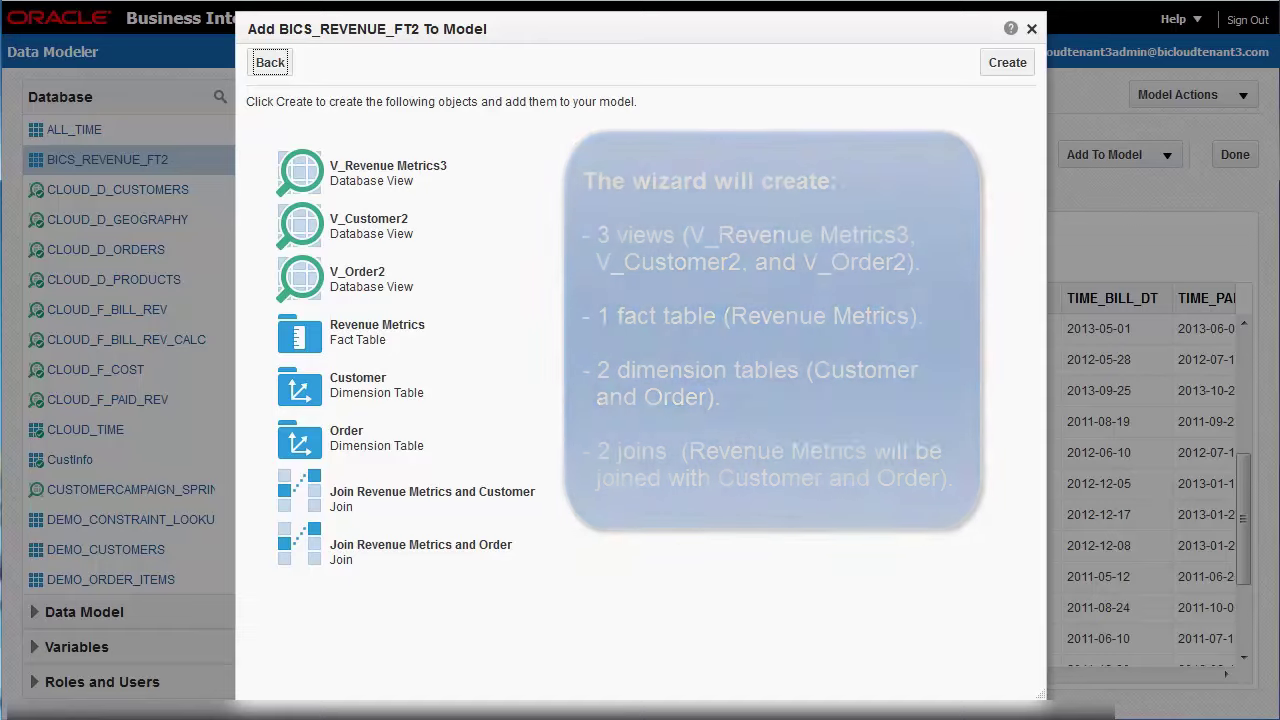
left_click(1007, 62)
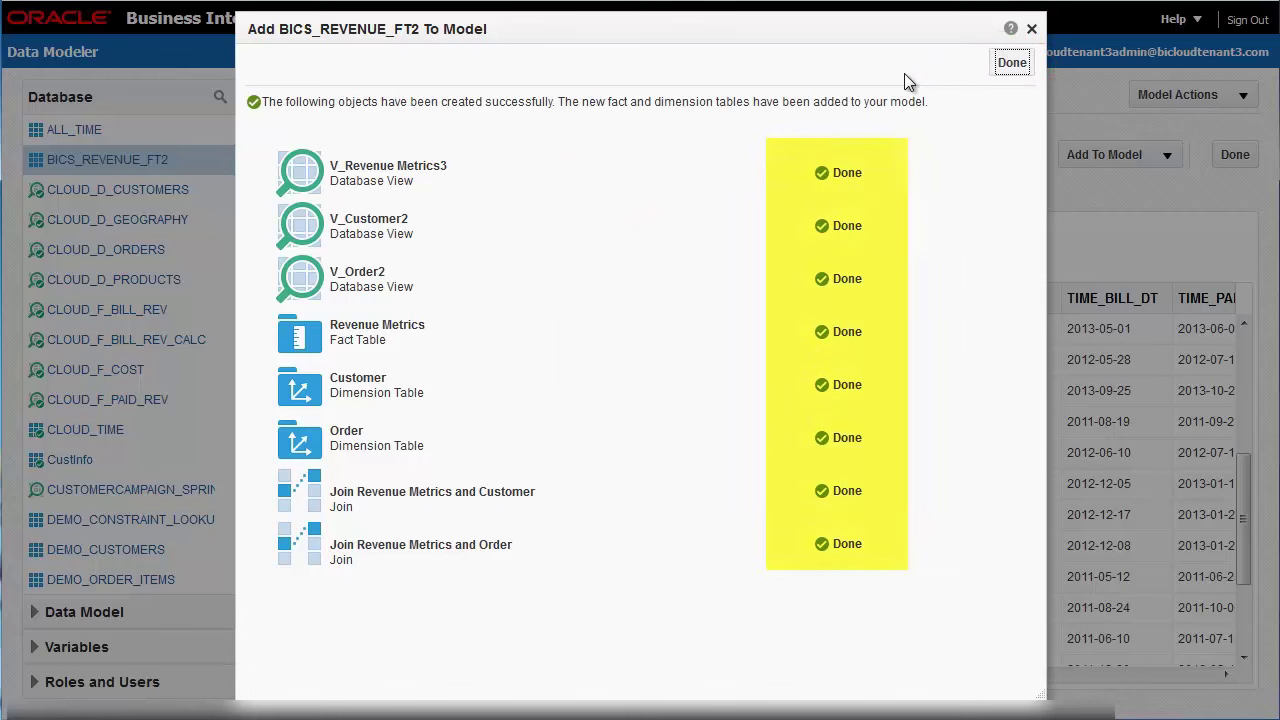
left_click(1015, 64)
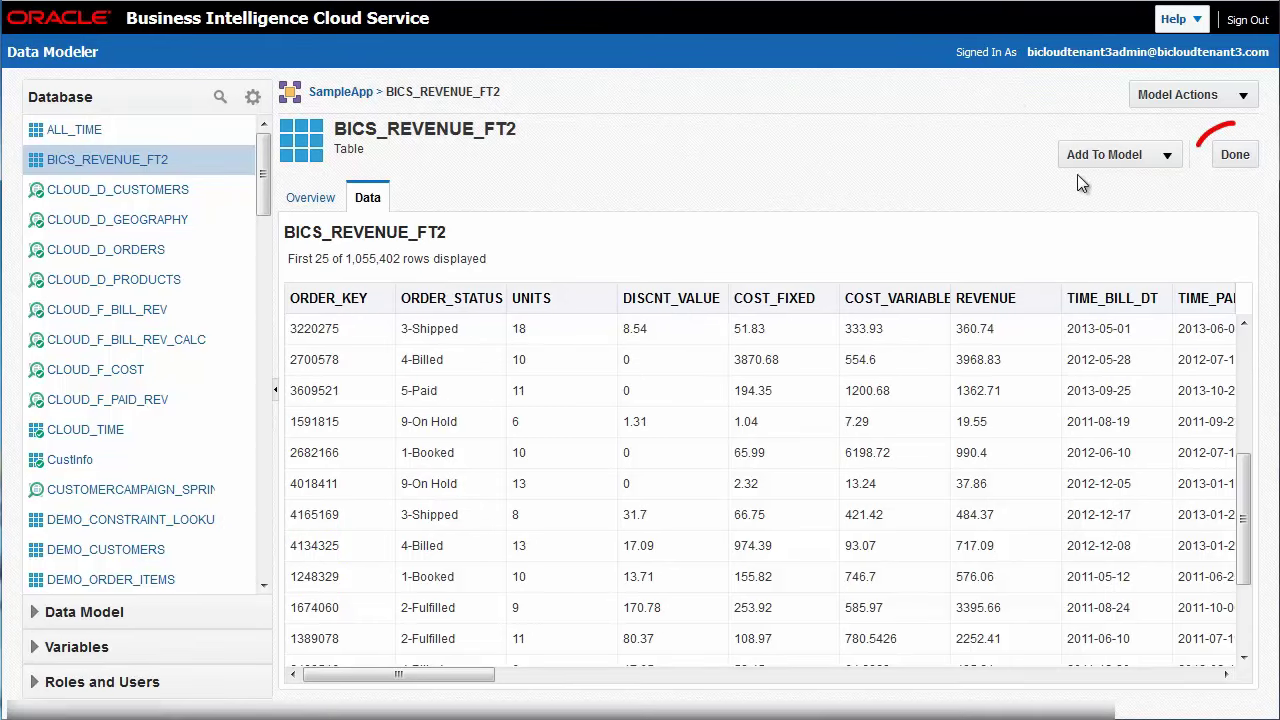
left_click(1235, 154)
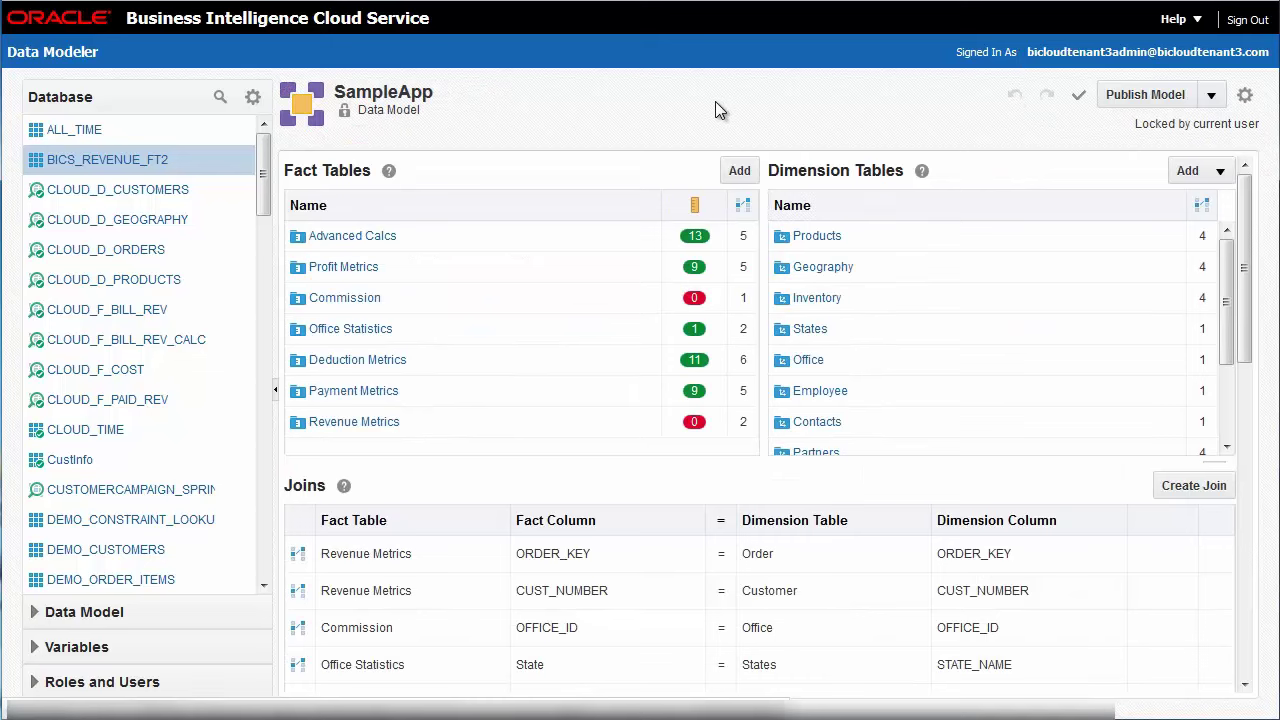
In the Revenue Metrics fact table, rename the CUST_NUMBER column to Cust Nbr and set its aggregation to Count Distinct
left_click(343, 425)
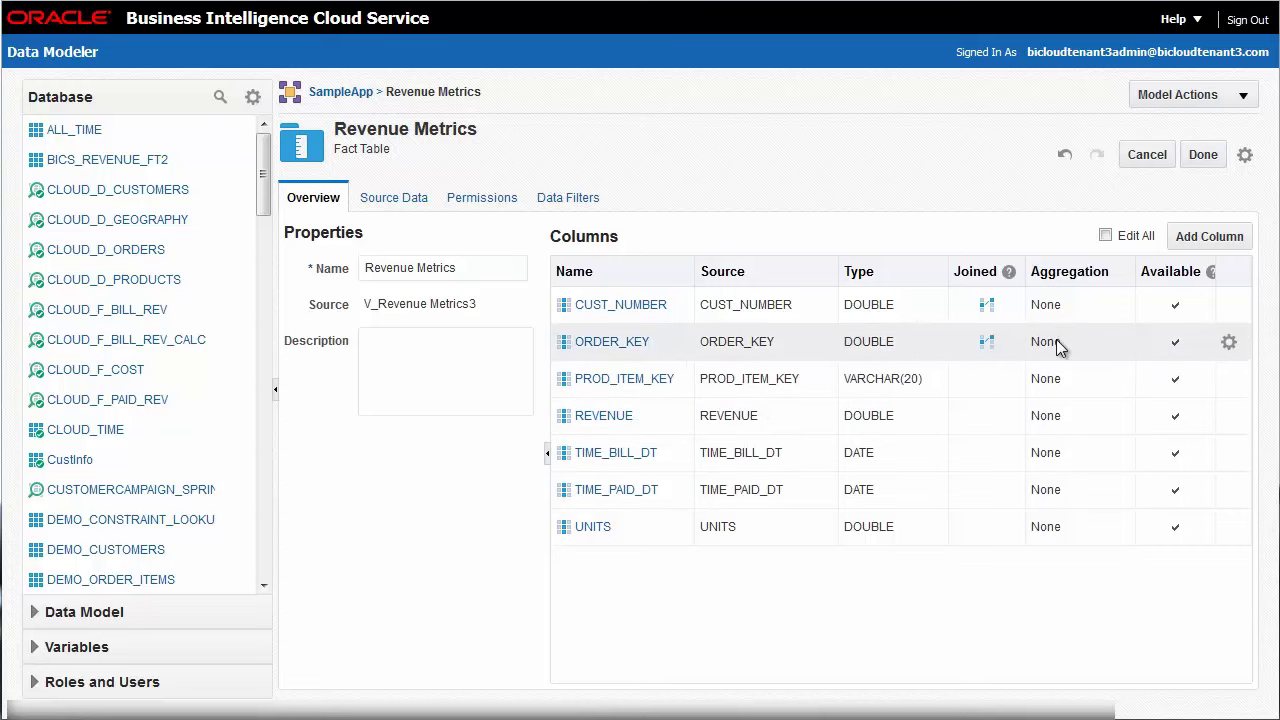
left_click(1105, 236)
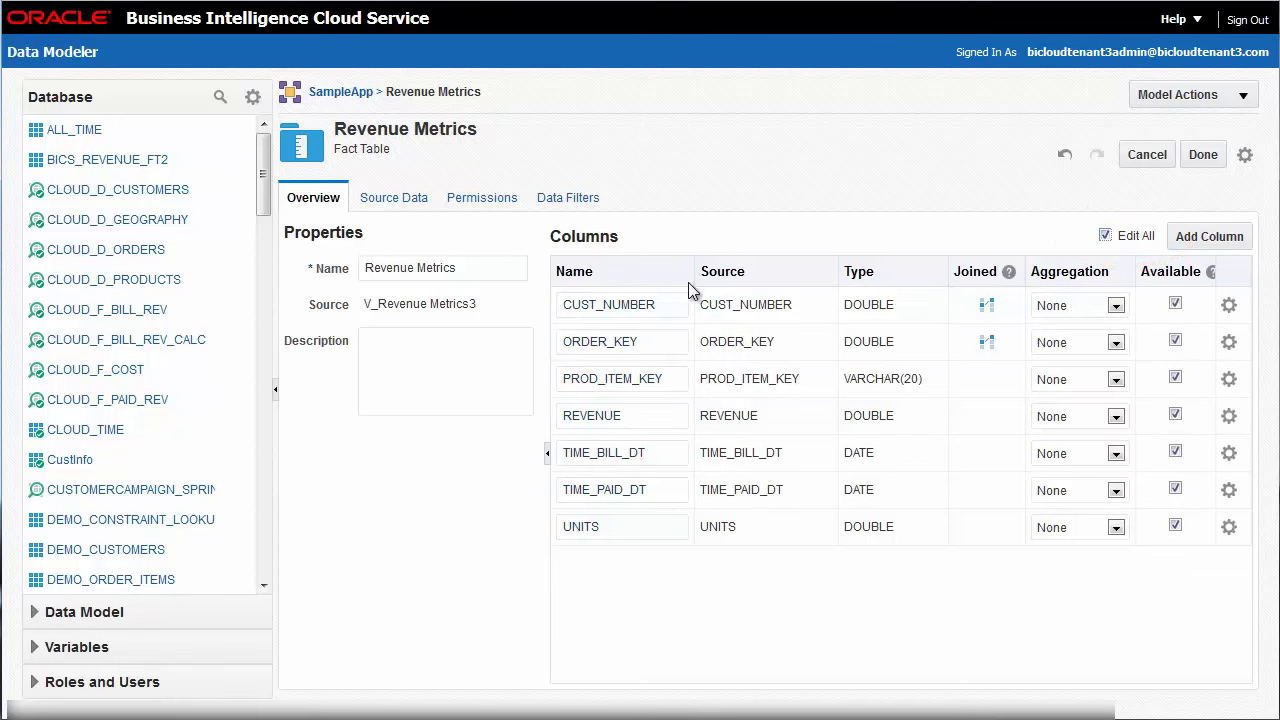
double_click(674, 311)
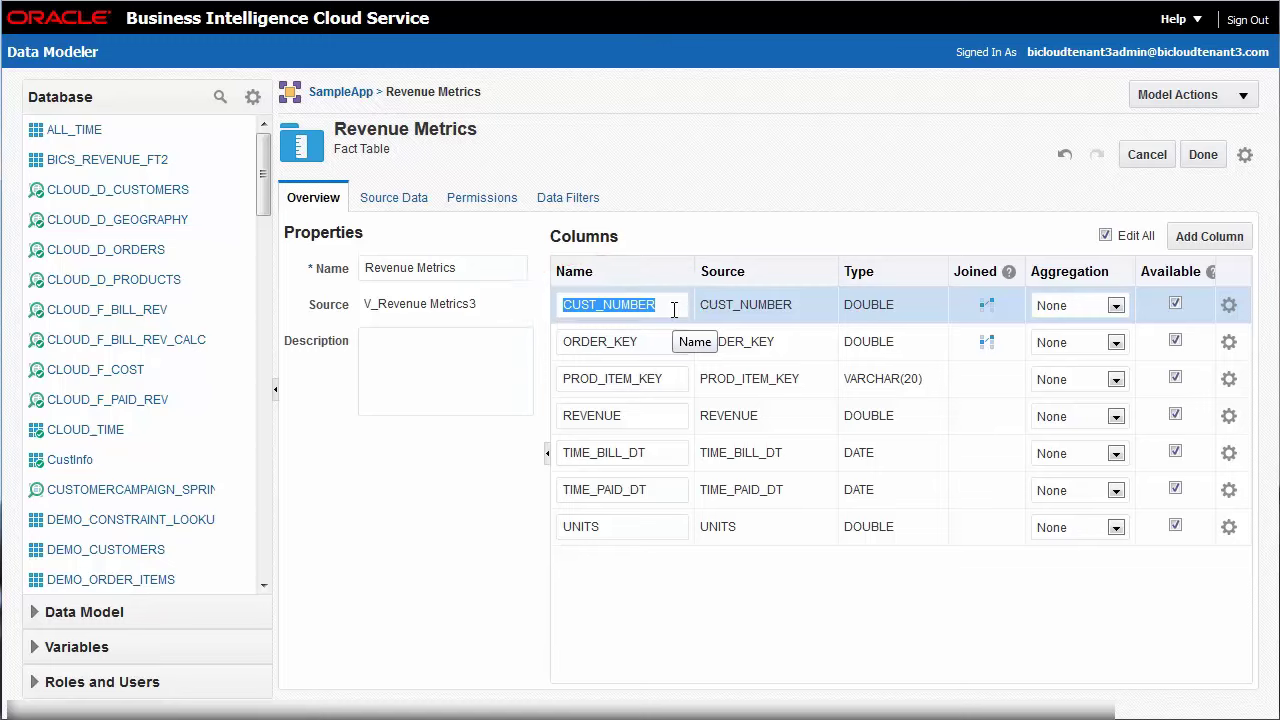
type("Cust Nbr")
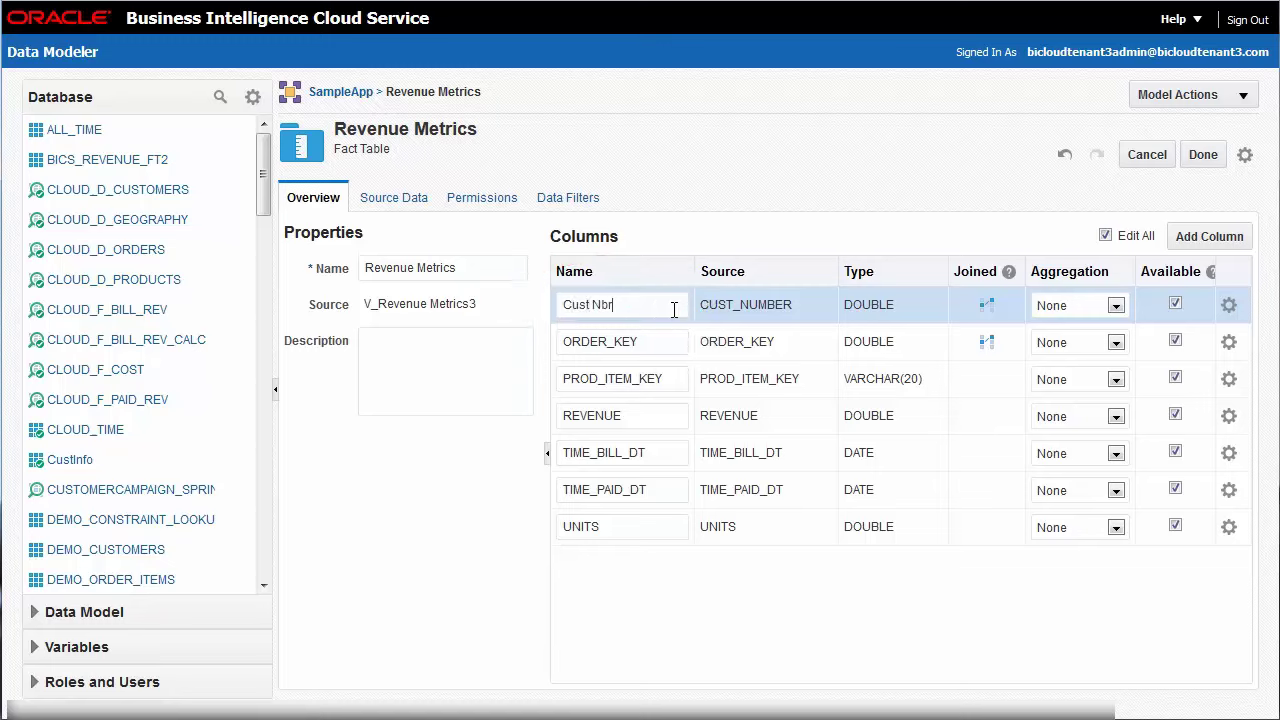
key("Tab")
left_click(1070, 309)
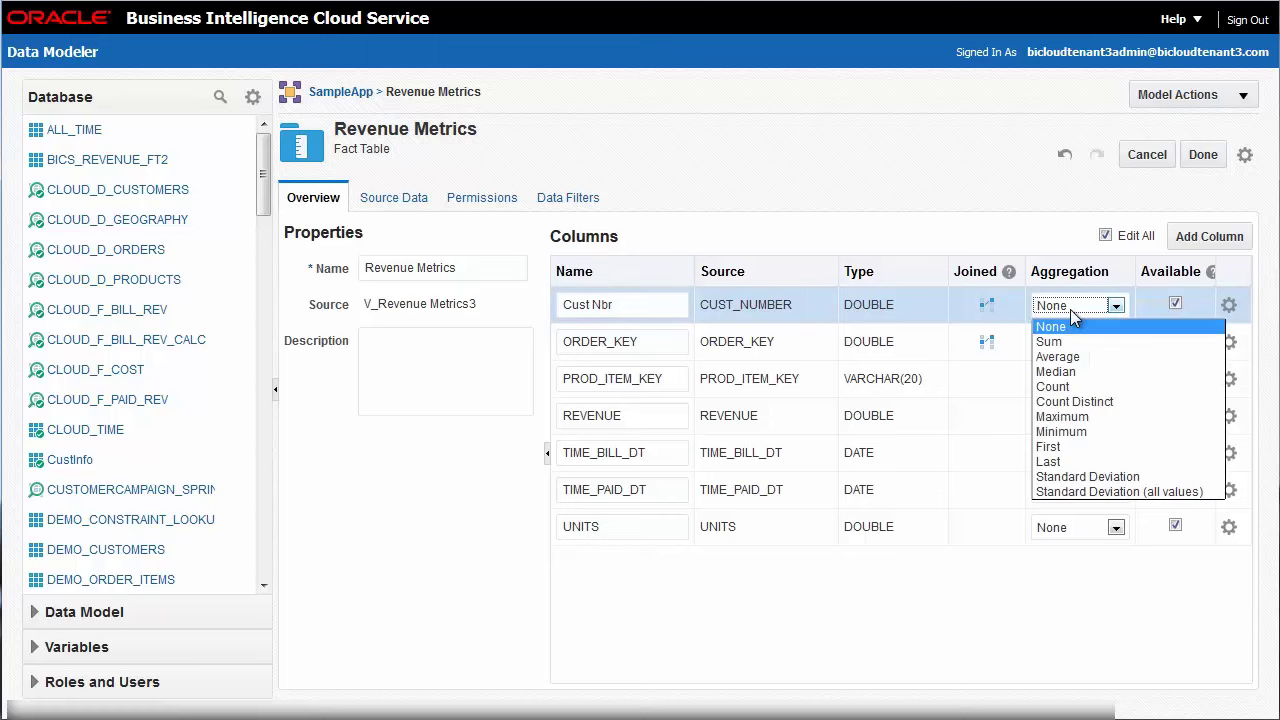
left_click(1103, 401)
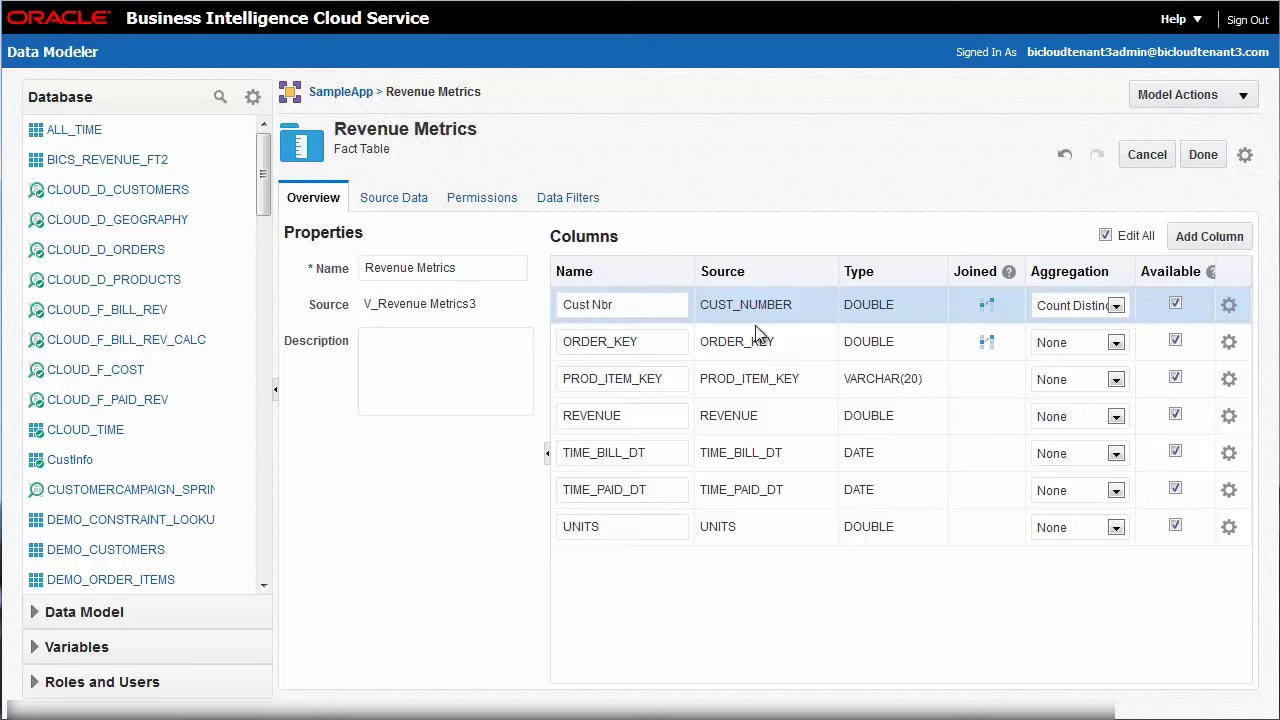
Rename the ORDER_KEY column to Order Nbr and set its aggregation to Count
double_click(675, 346)
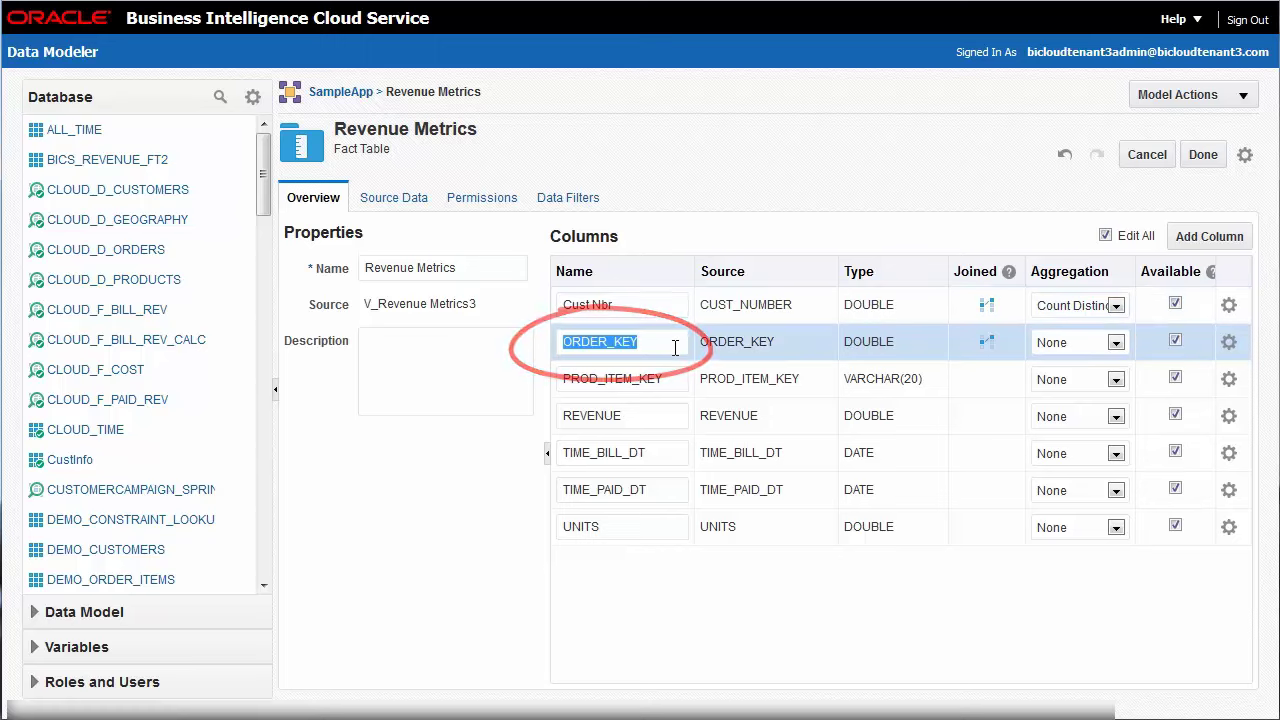
type("Order Nbr")
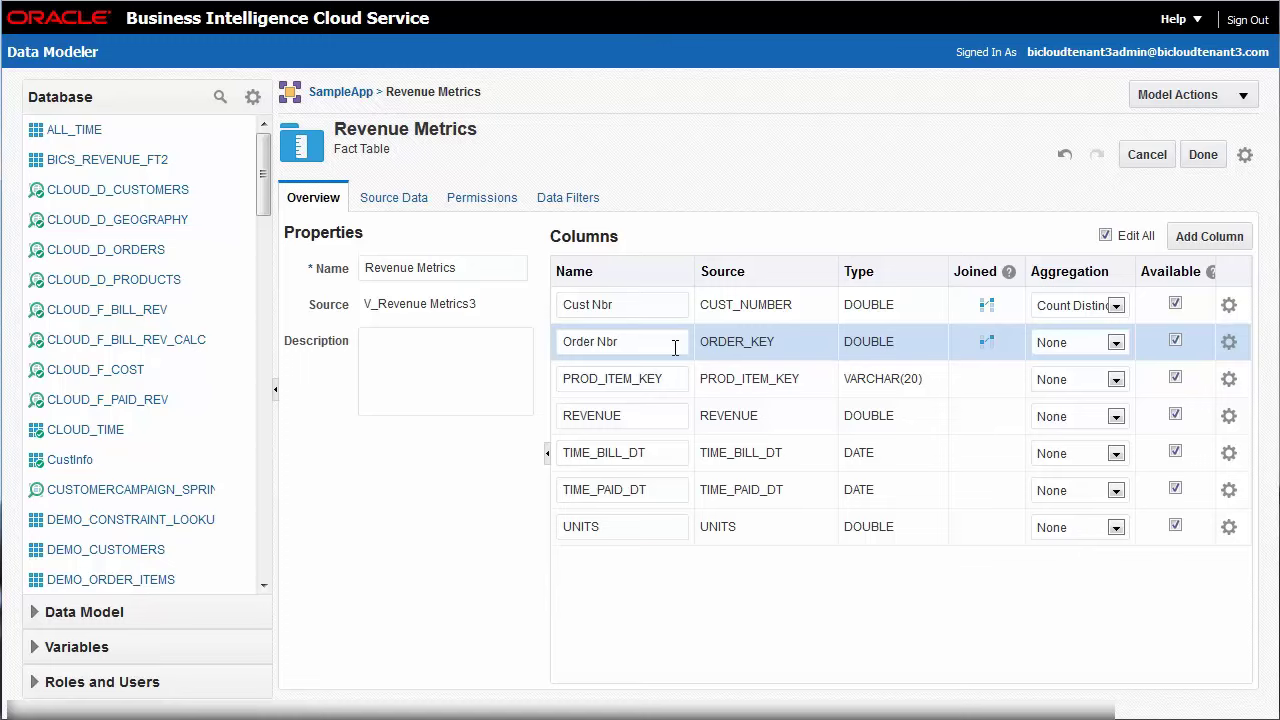
left_click(1116, 343)
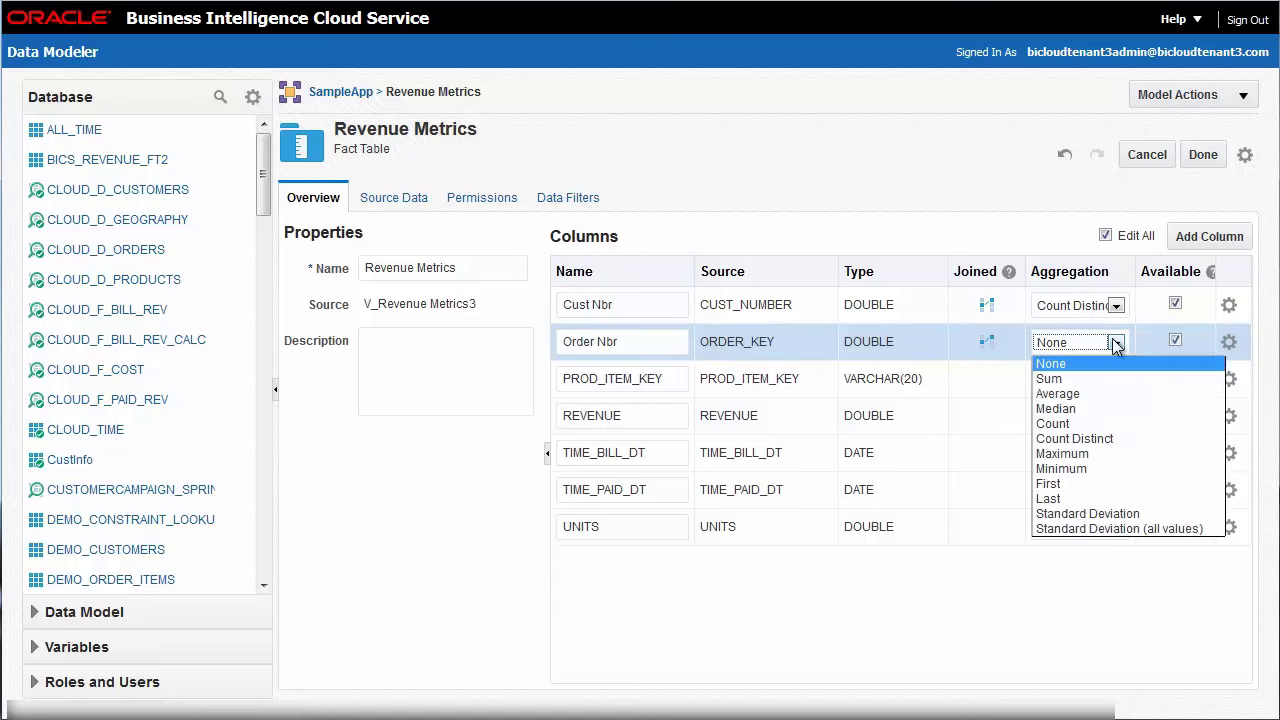
left_click(1089, 423)
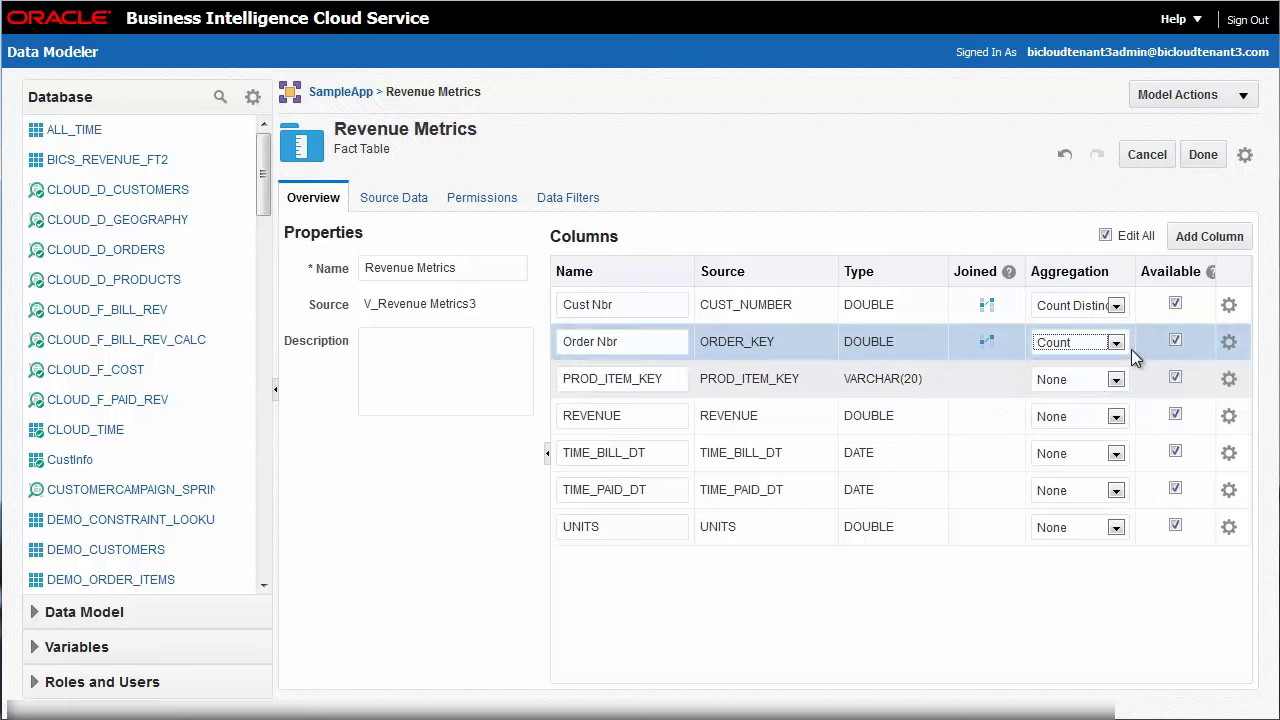
Rename the PROD_ITEM_KEY column to Item Nbr and set its aggregation to Count Distinct
double_click(674, 379)
type("I")
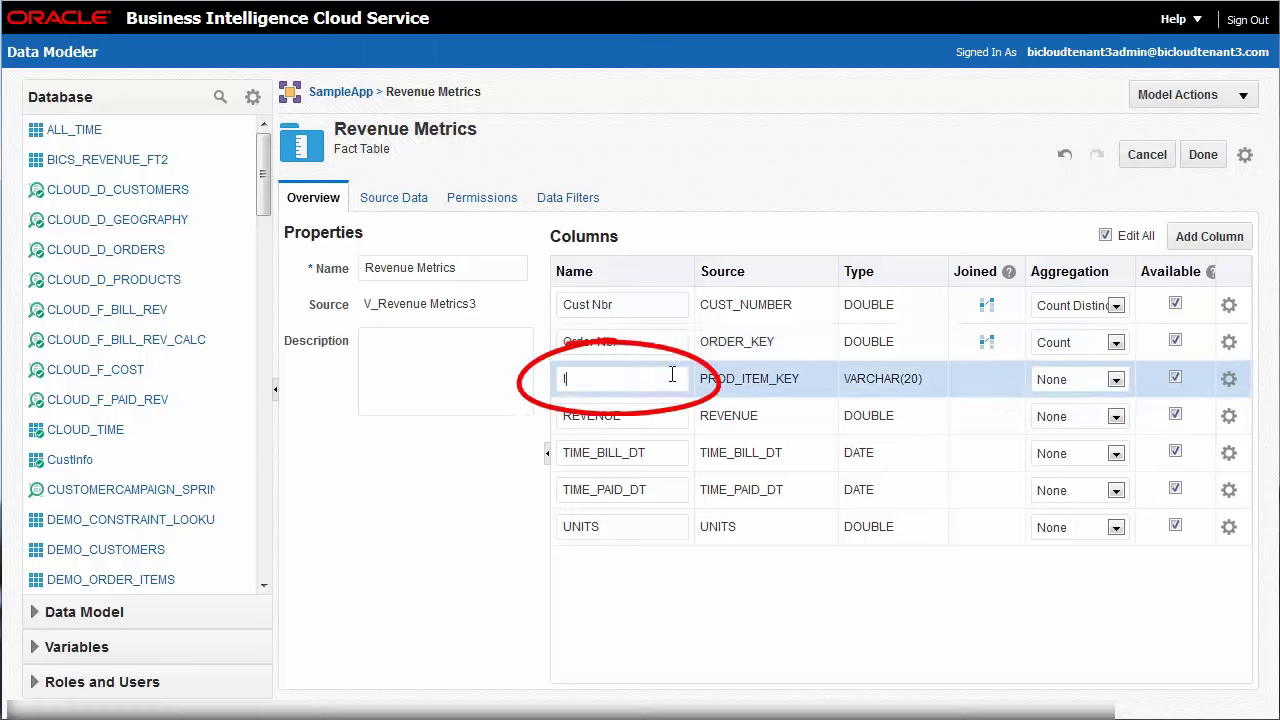
type("tem Nbr")
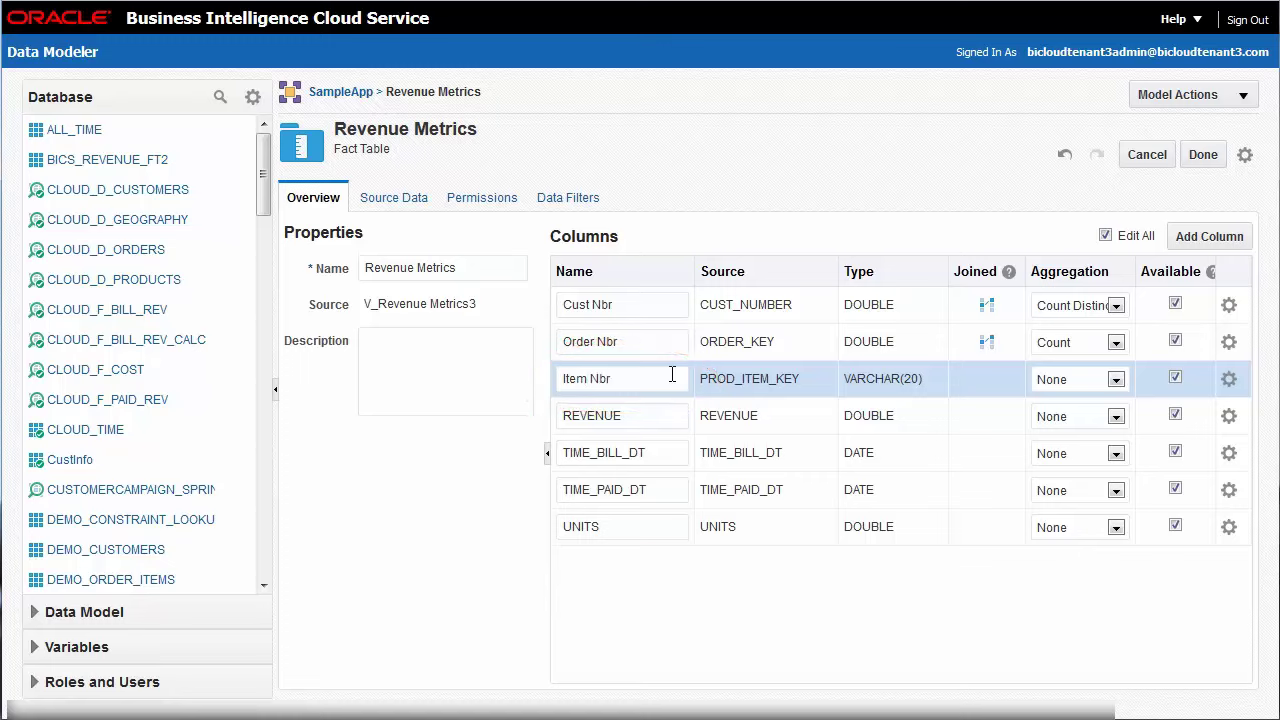
key("Tab")
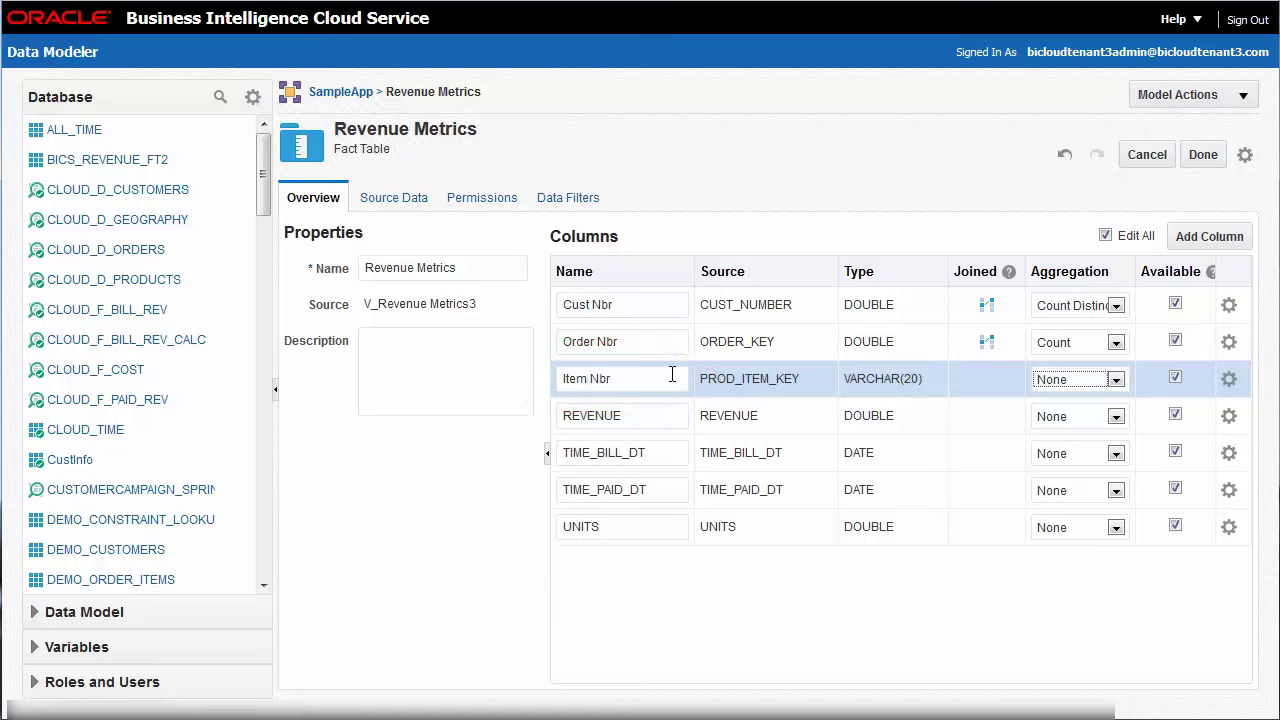
left_click(1112, 379)
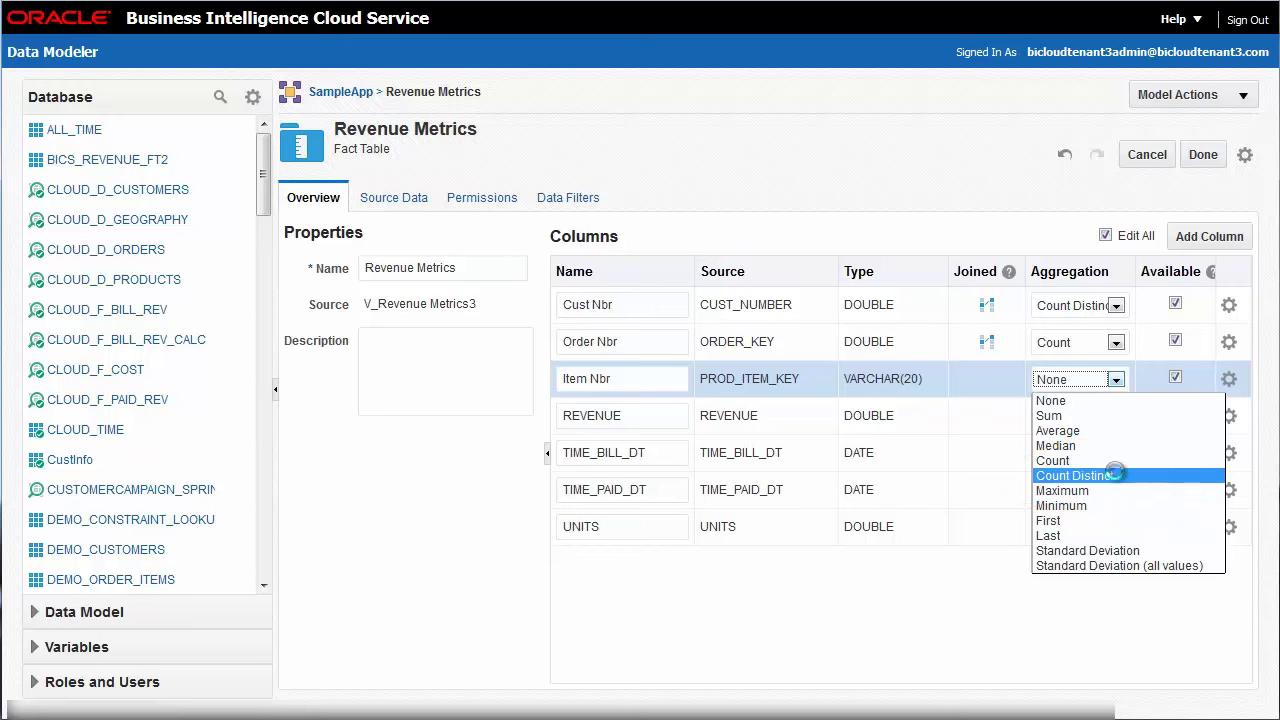
left_click(1115, 474)
left_click(1131, 391)
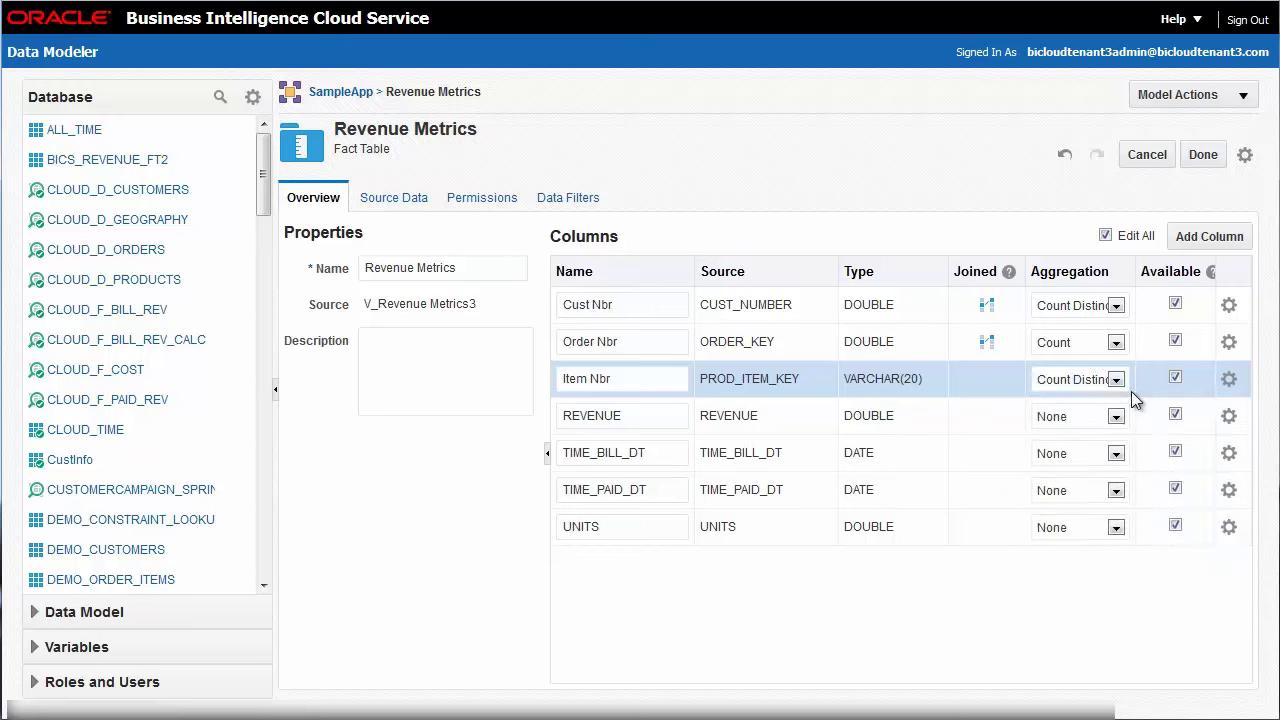
Rename the REVENUE column to Revenue and set its aggregation to Sum
double_click(660, 415)
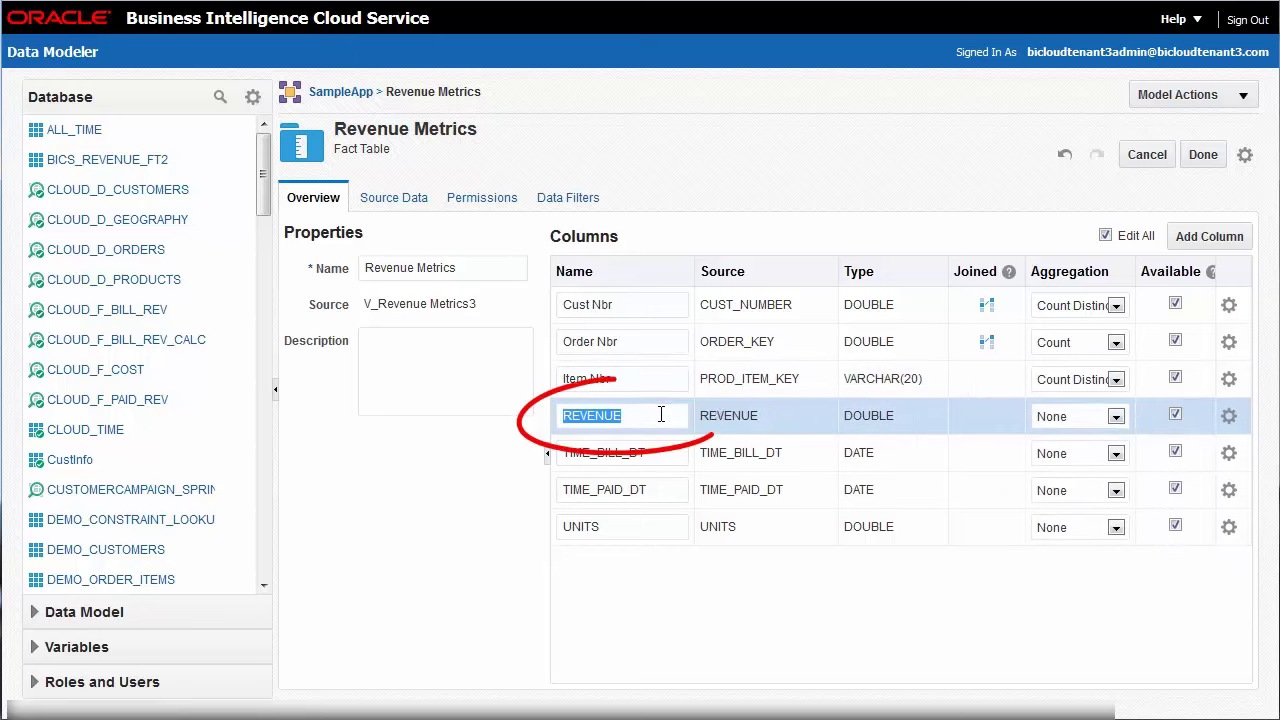
type("Revenue")
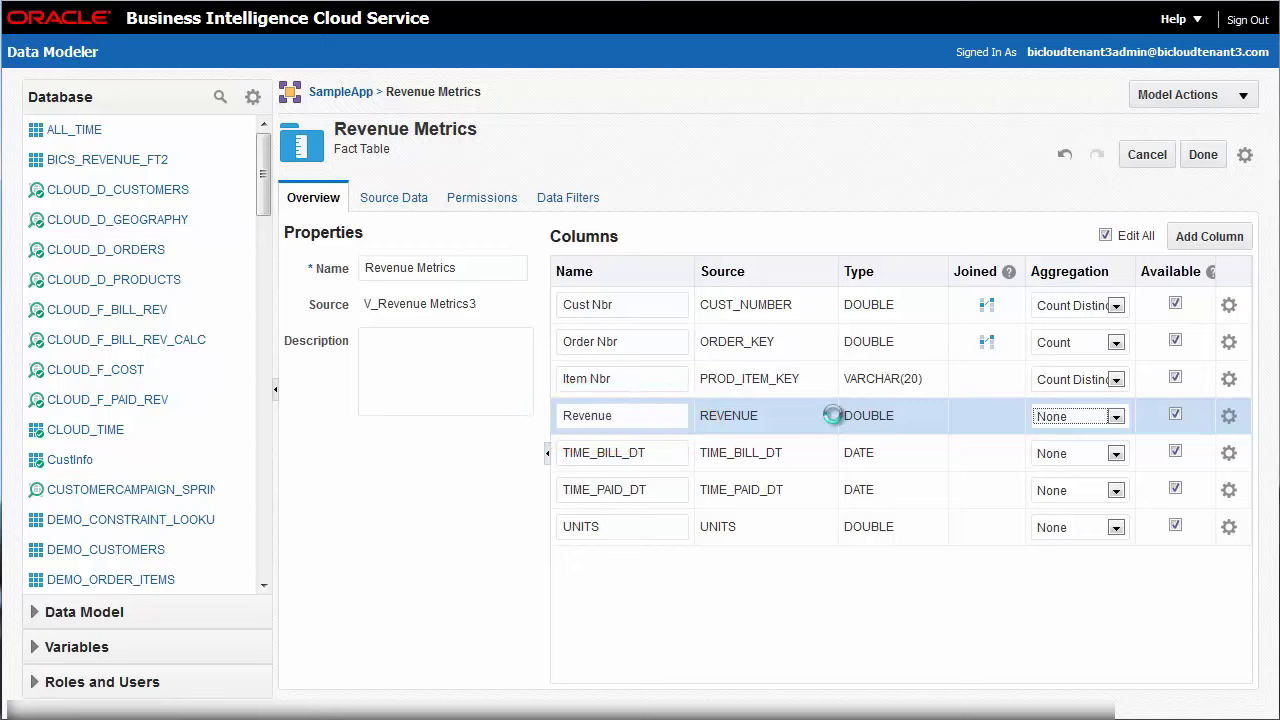
left_click(1116, 418)
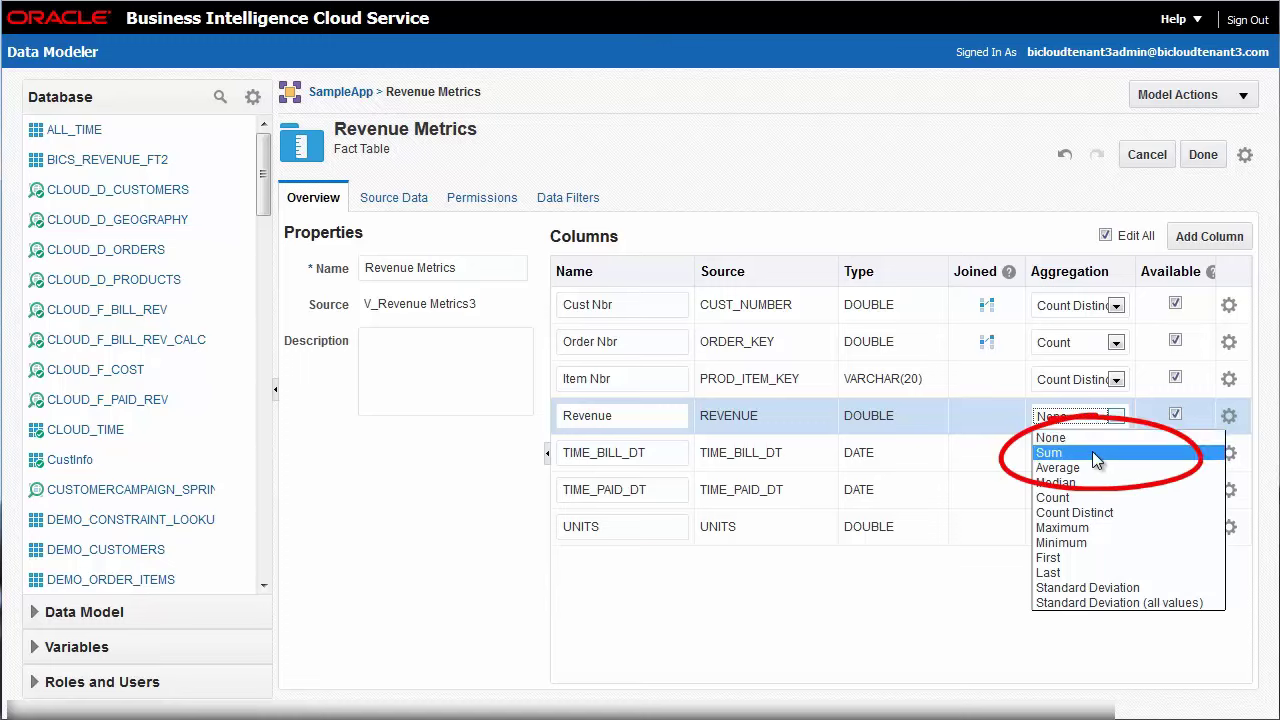
left_click(1050, 452)
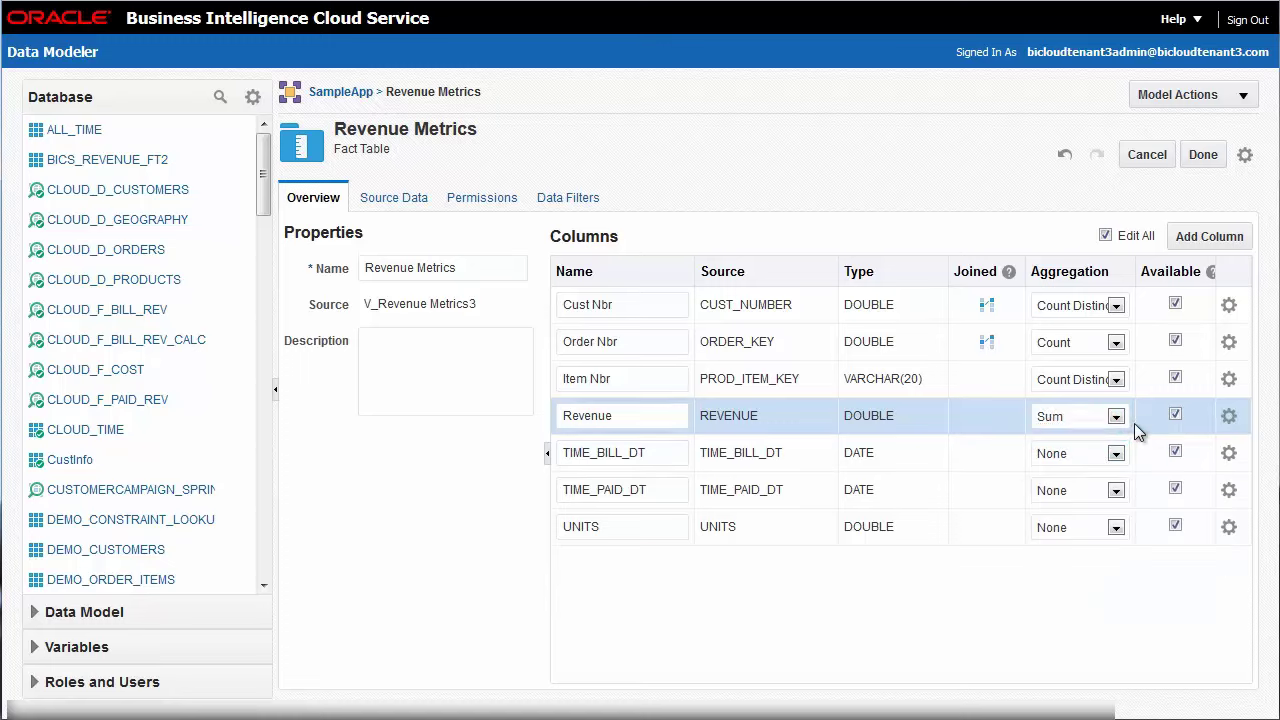
Rename the TIME_BILL_DT column to Billed Date and the TIME_PAID_DT column to Paid Date
double_click(674, 453)
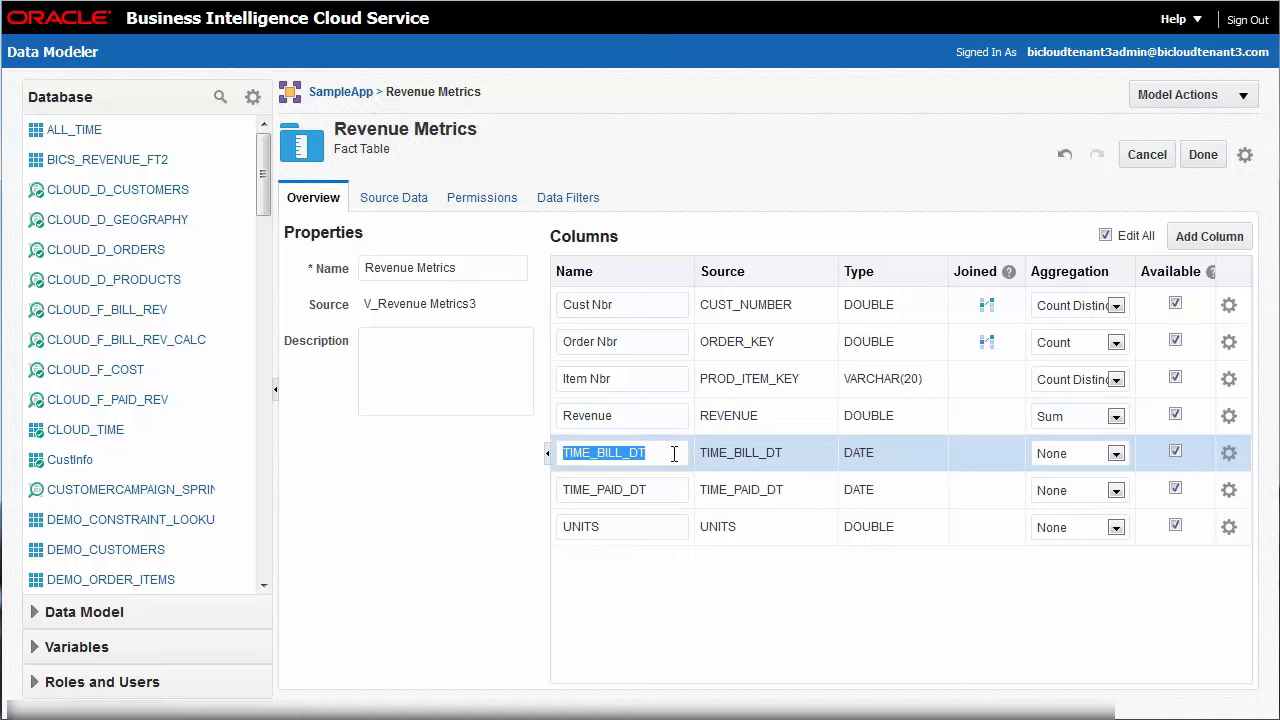
type("Billed ")
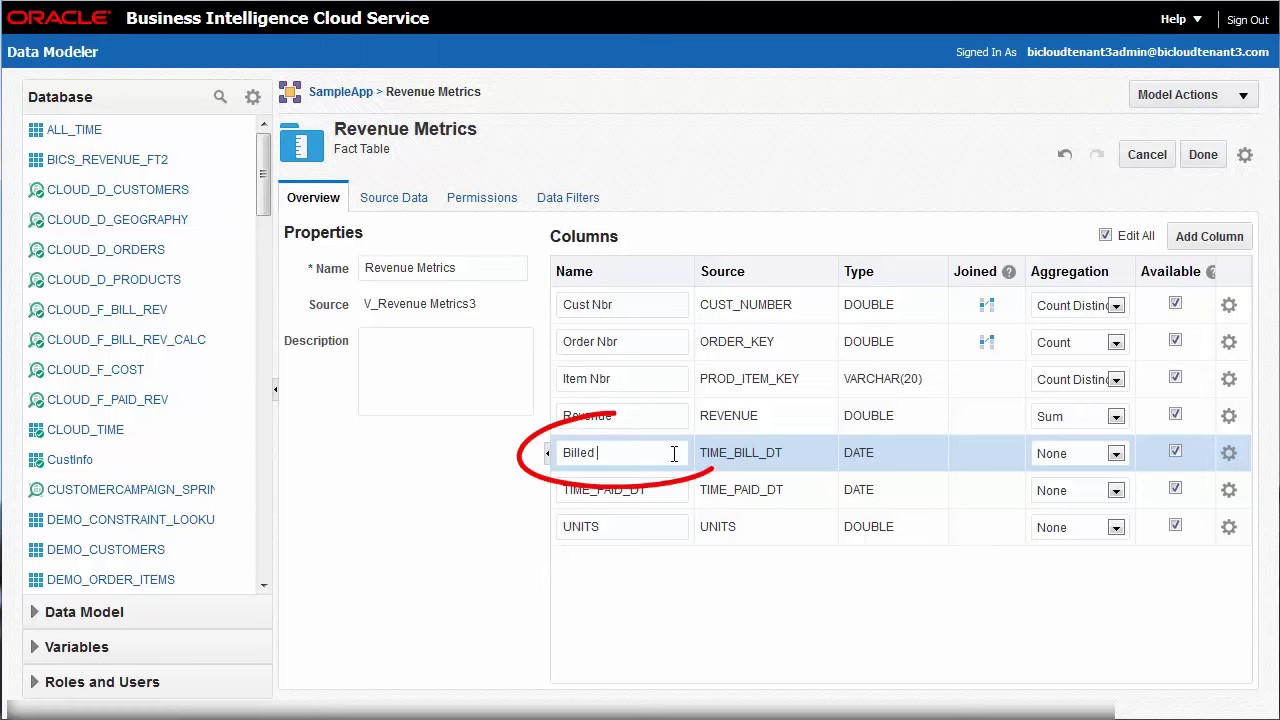
type("Date")
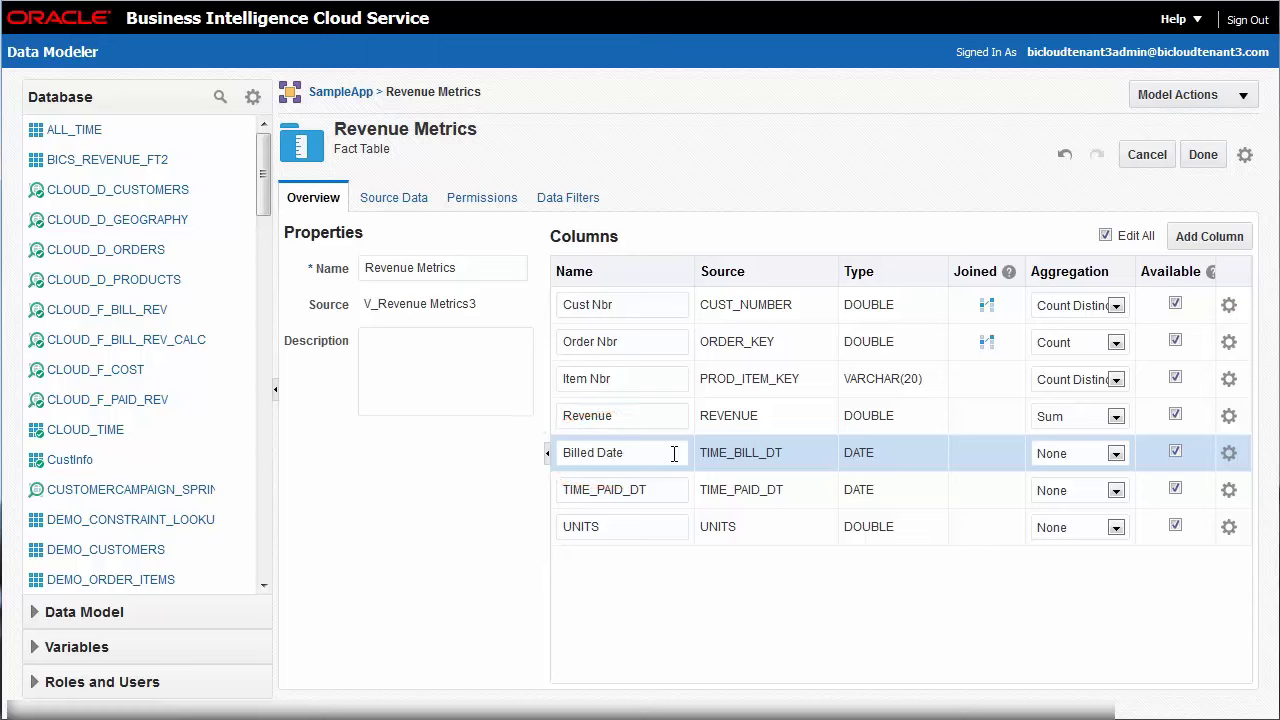
double_click(680, 497)
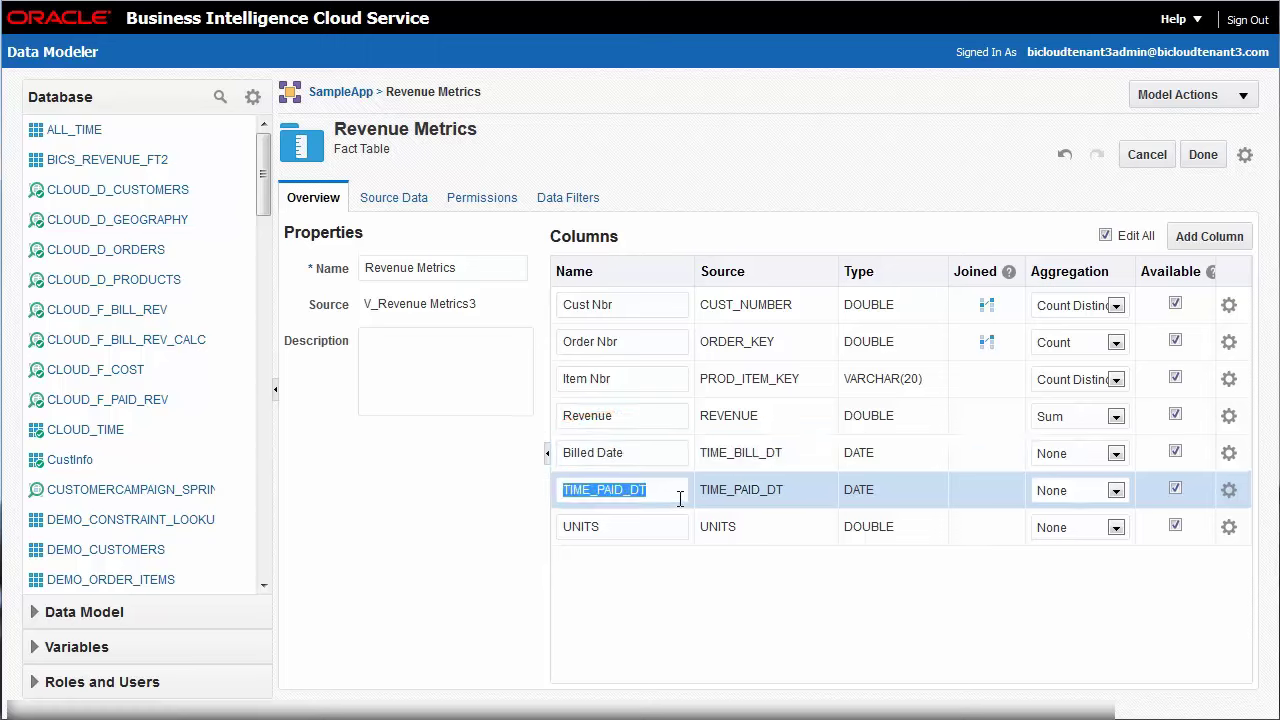
type("Paid D")
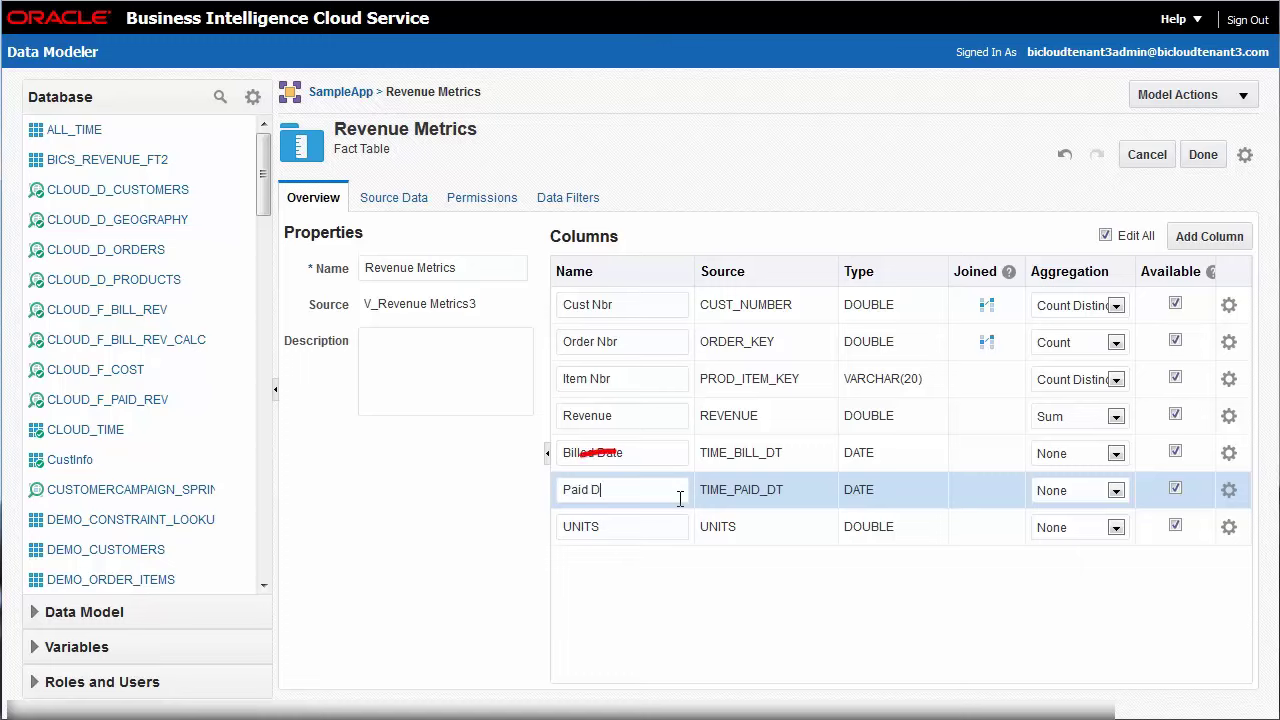
type("ate")
Rename the UNITS column to Units, set its aggregation to Sum, and finish editing the Revenue Metrics fact table
double_click(657, 531)
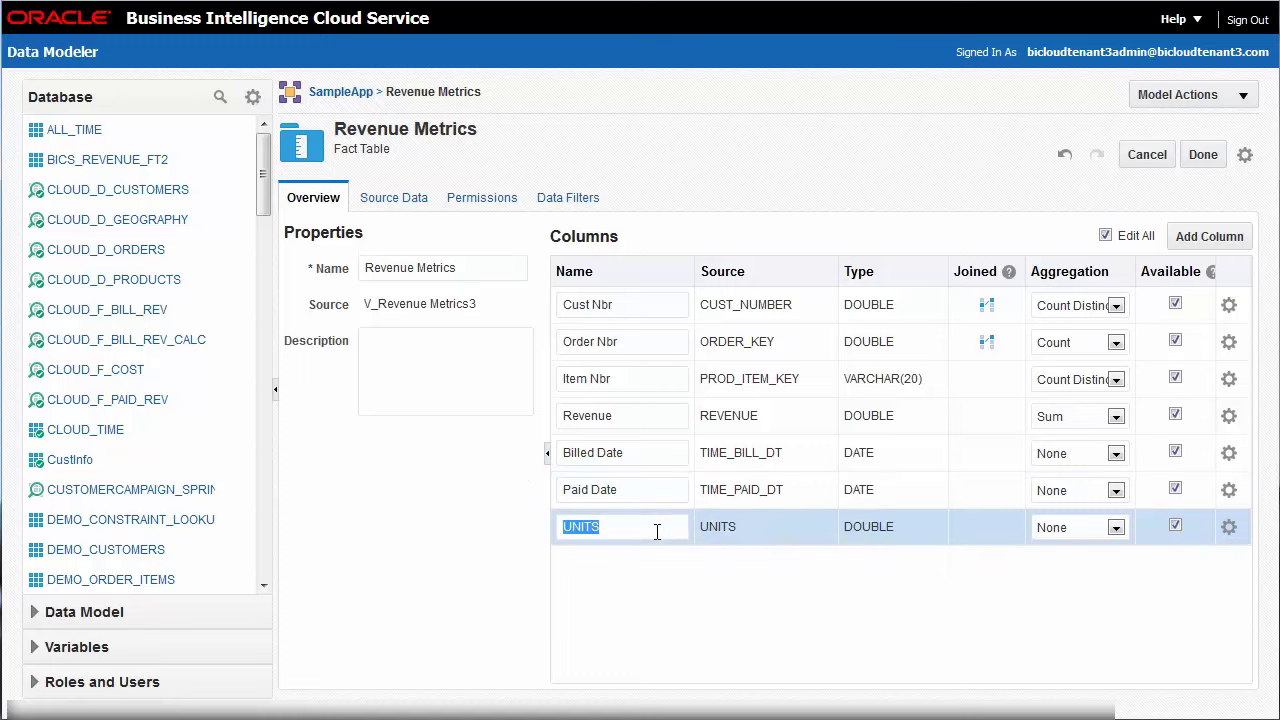
type("Units")
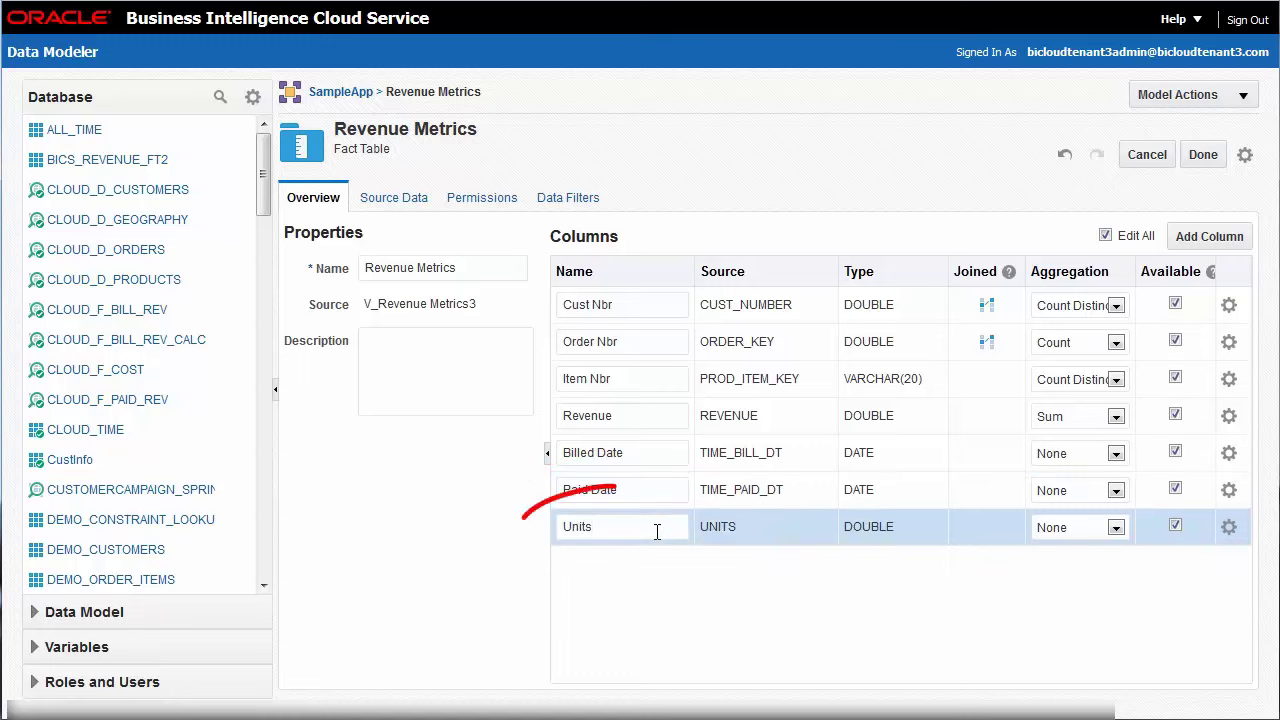
left_click(1115, 530)
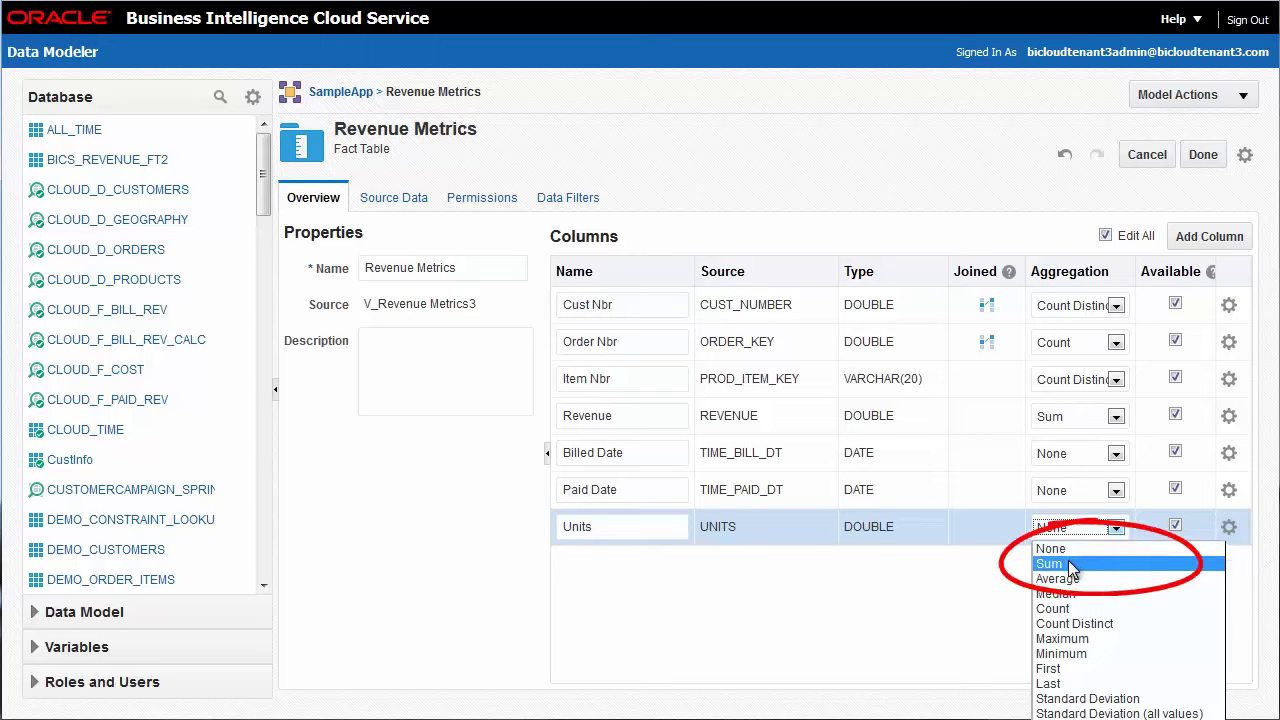
left_click(1055, 564)
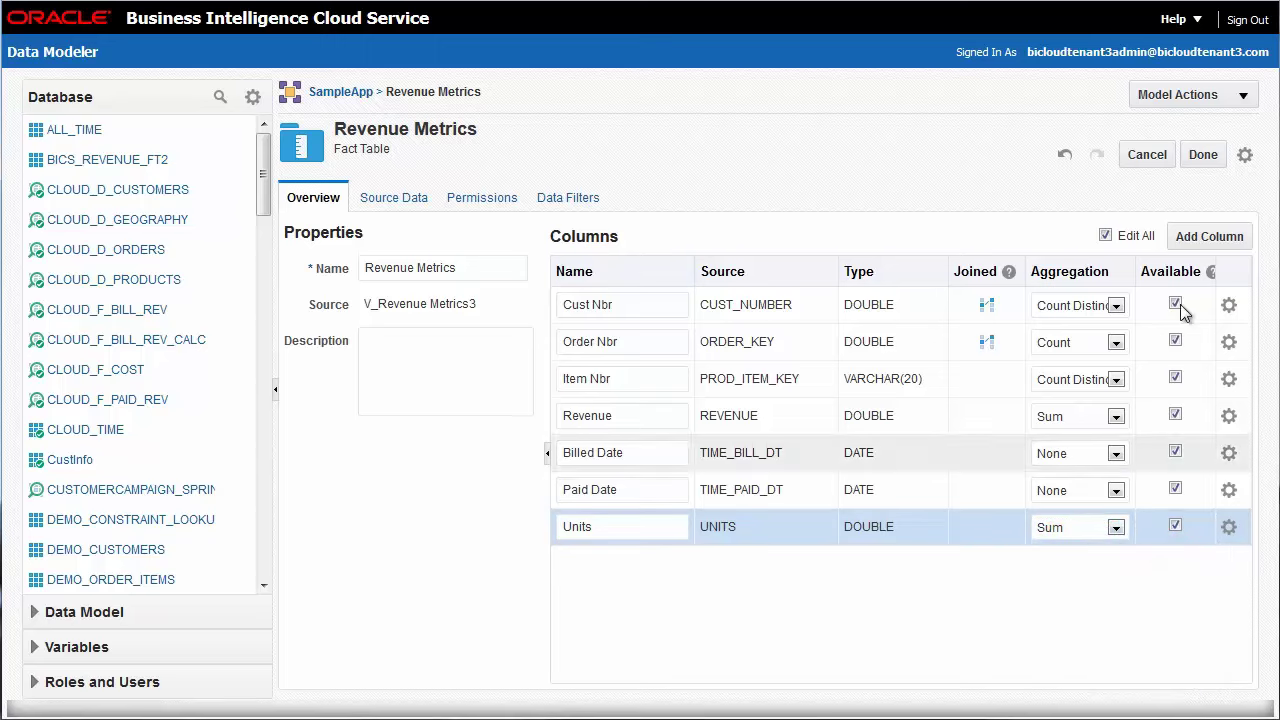
left_click(1205, 155)
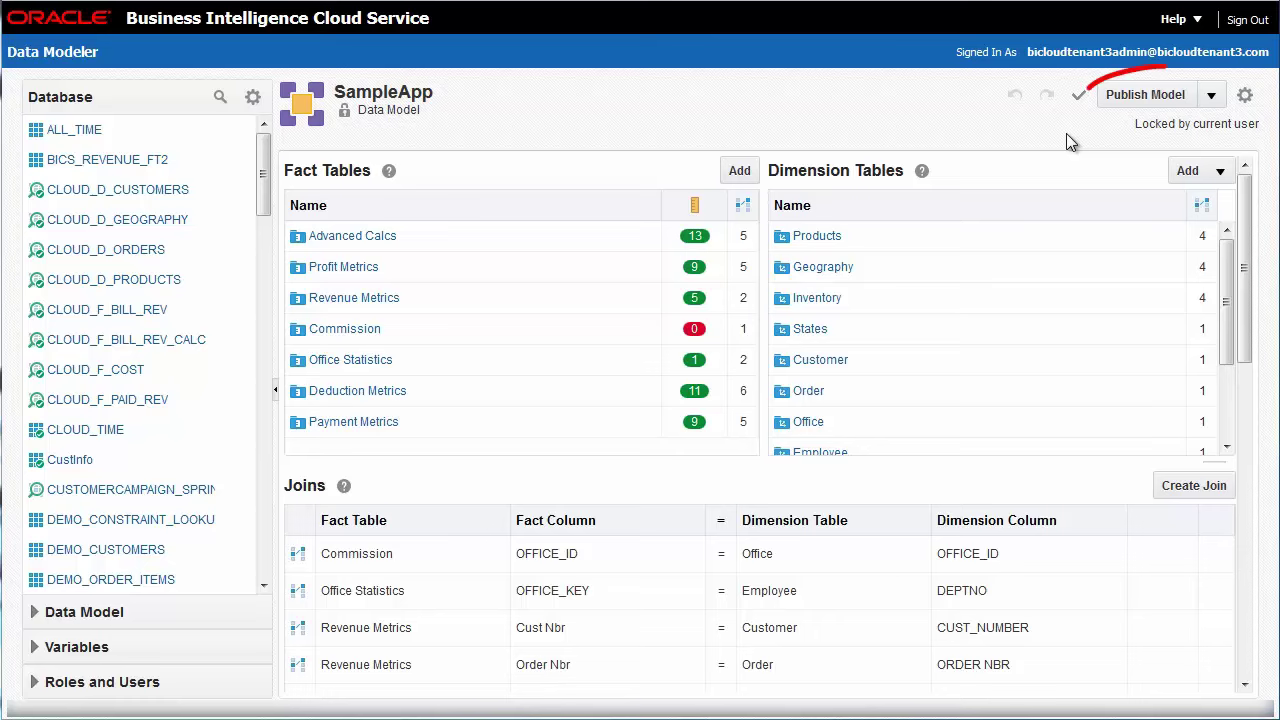
Publish and unlock the SampleApp model, and dismiss the publishing notification
left_click(1211, 96)
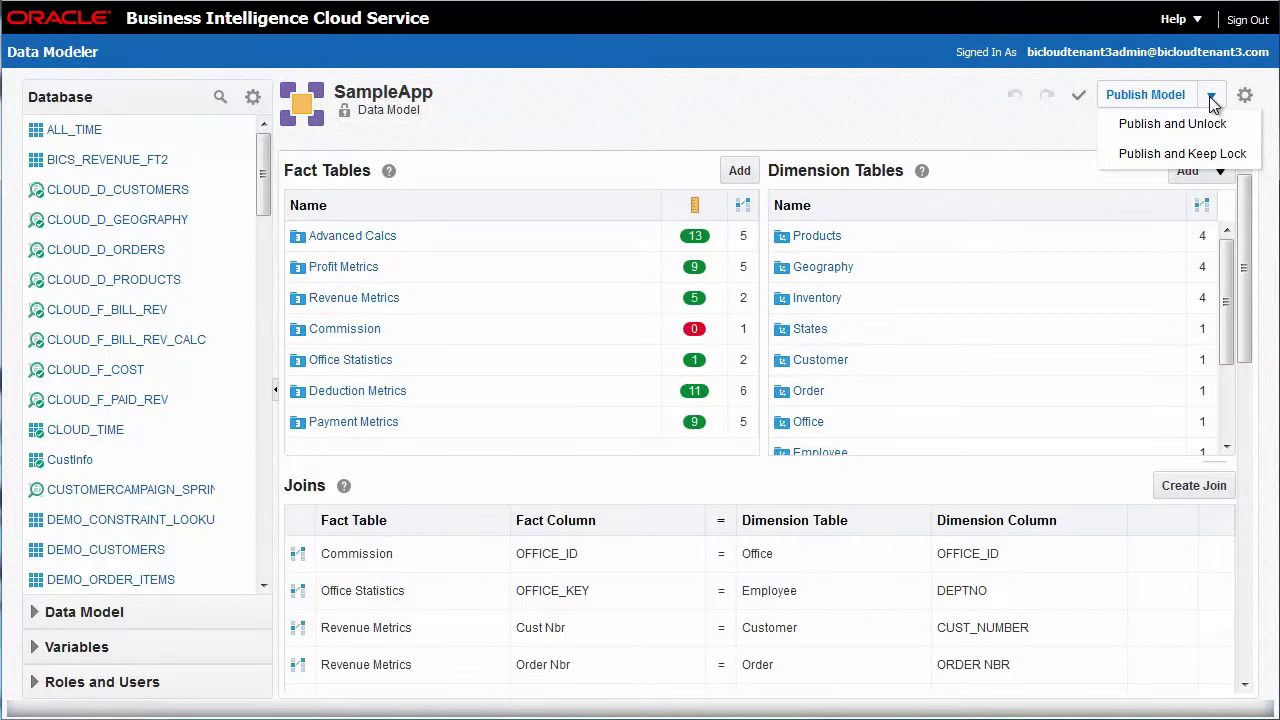
left_click(1214, 121)
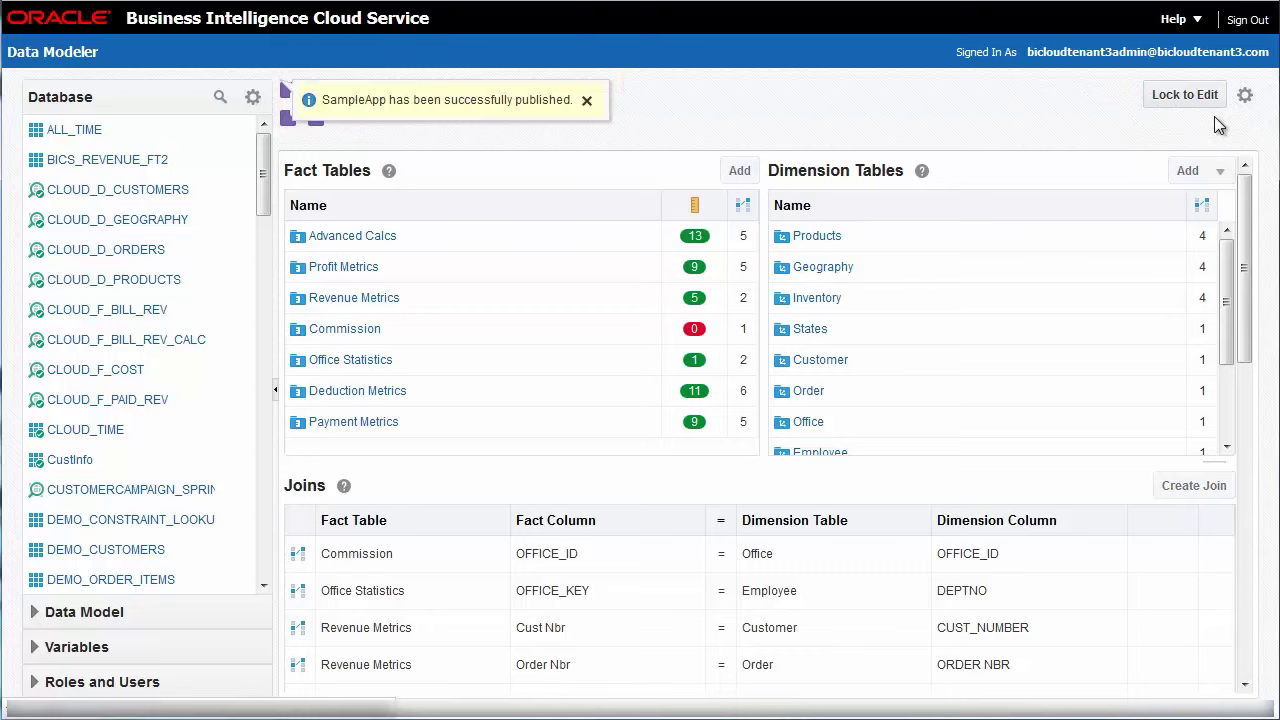
left_click(587, 101)
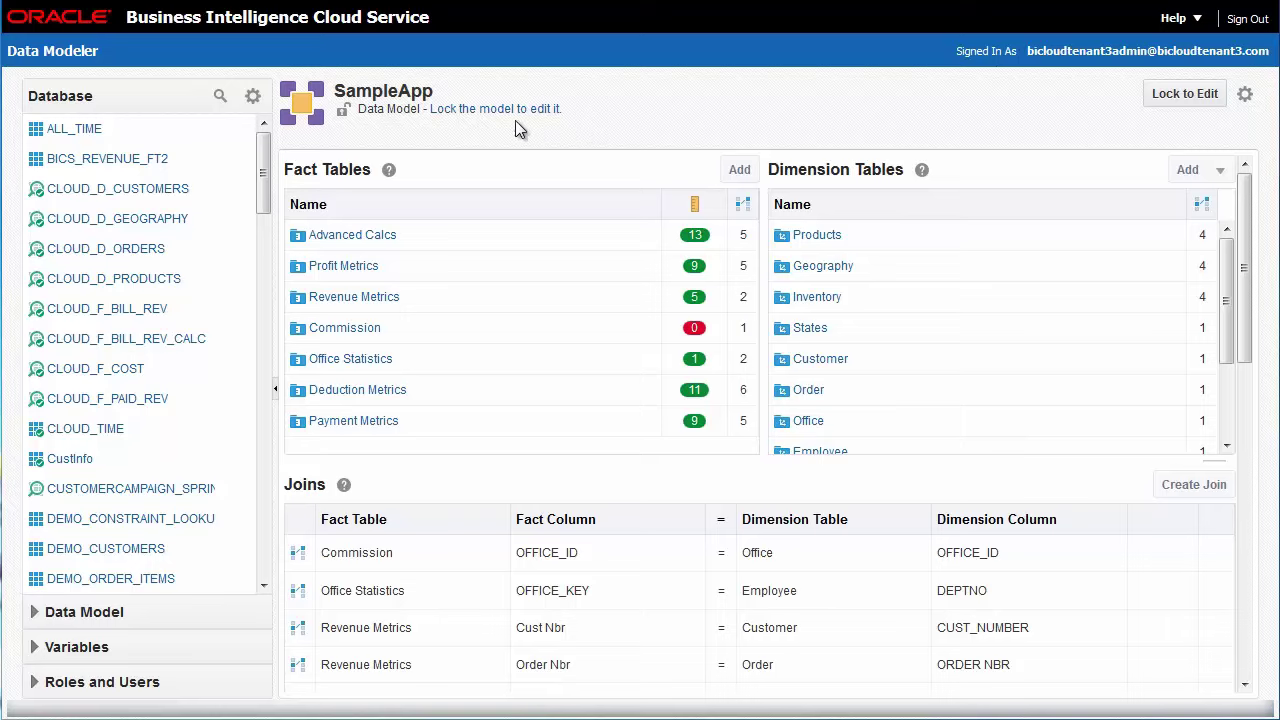
Examine the database object list for the Customer, Order and Revenue Metrics views created for the model
left_click_drag(266, 152, 262, 472)
left_click(131, 283)
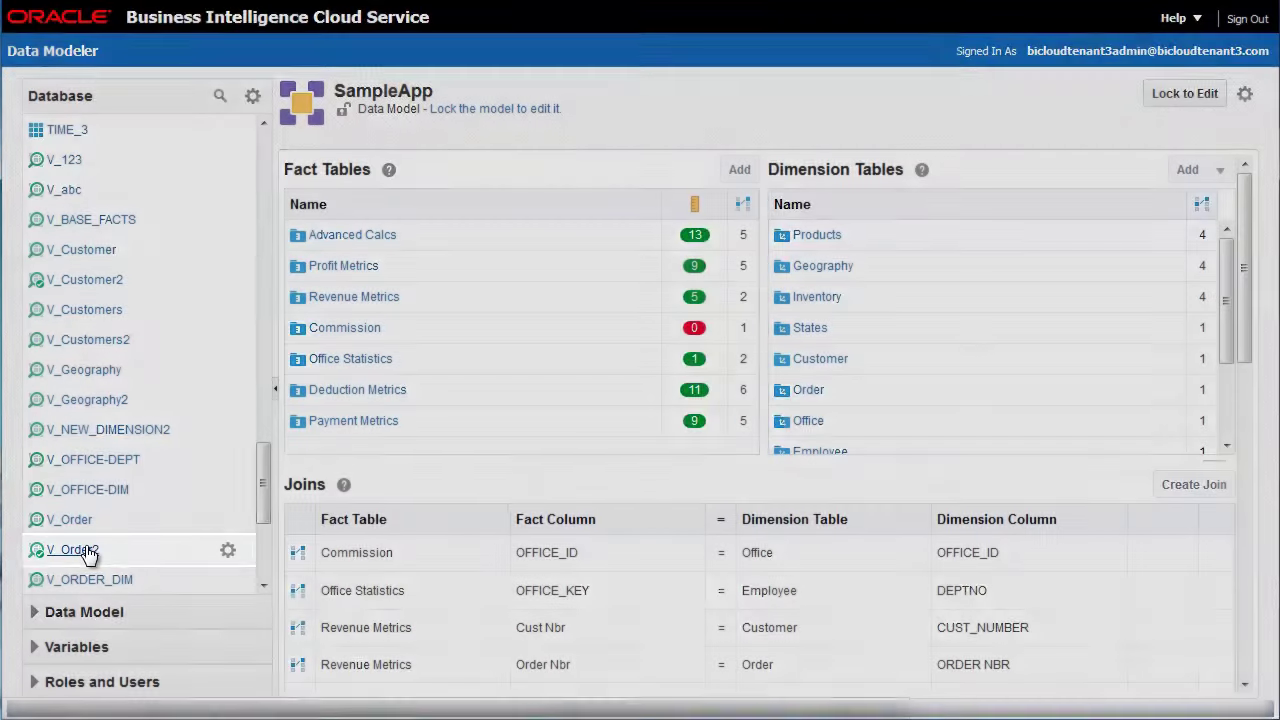
left_click(263, 585)
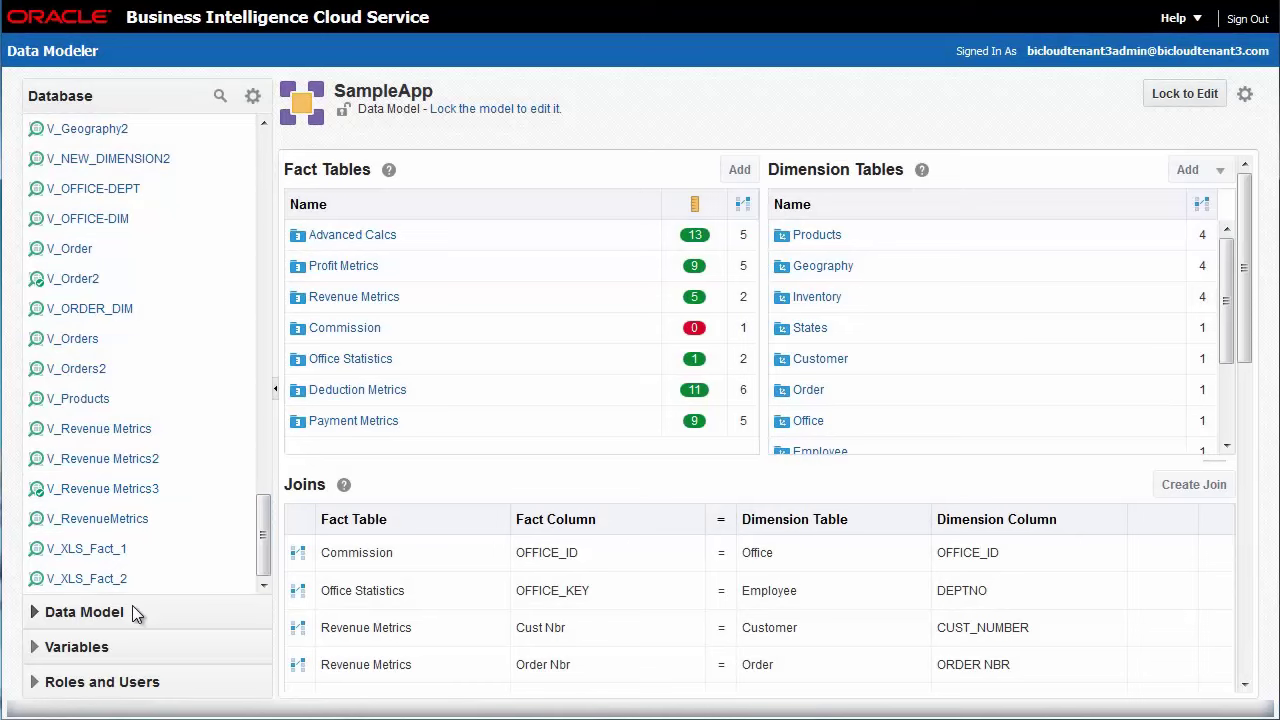
Expand the Customer, Order and Revenue Metrics tables in the data model's table list and examine their columns, hierarchies and measures
left_click(96, 614)
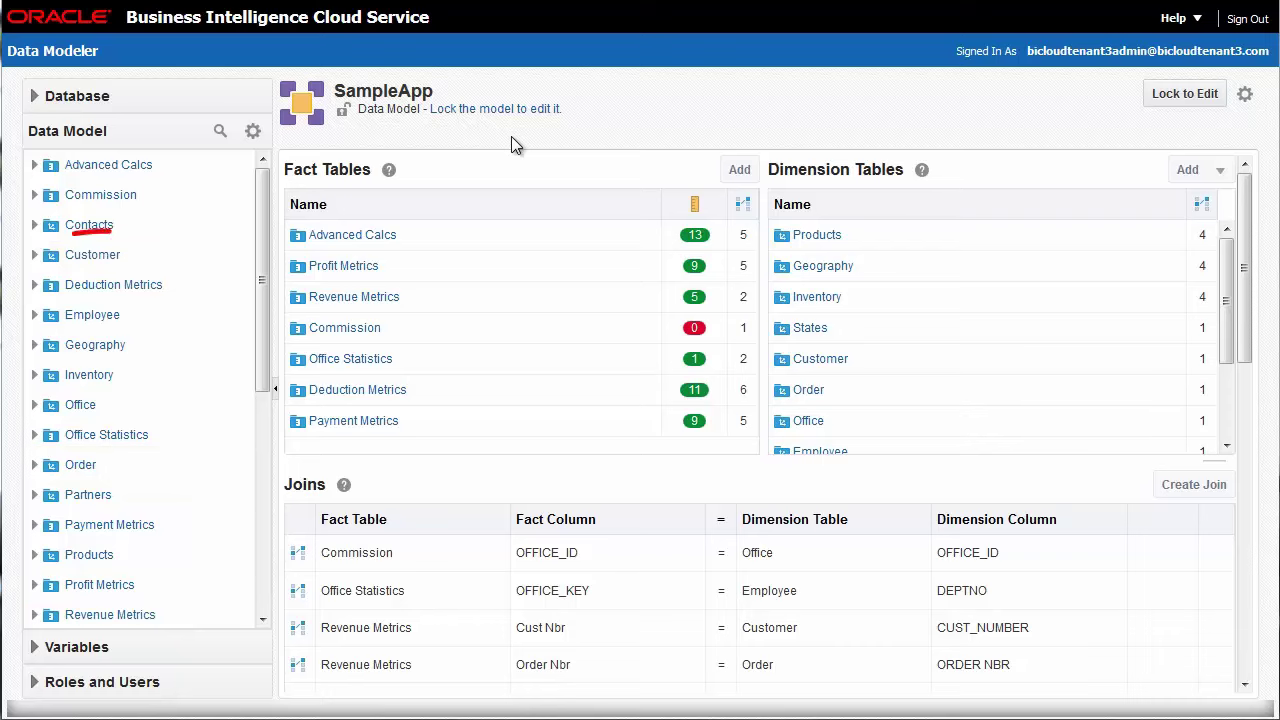
left_click(34, 255)
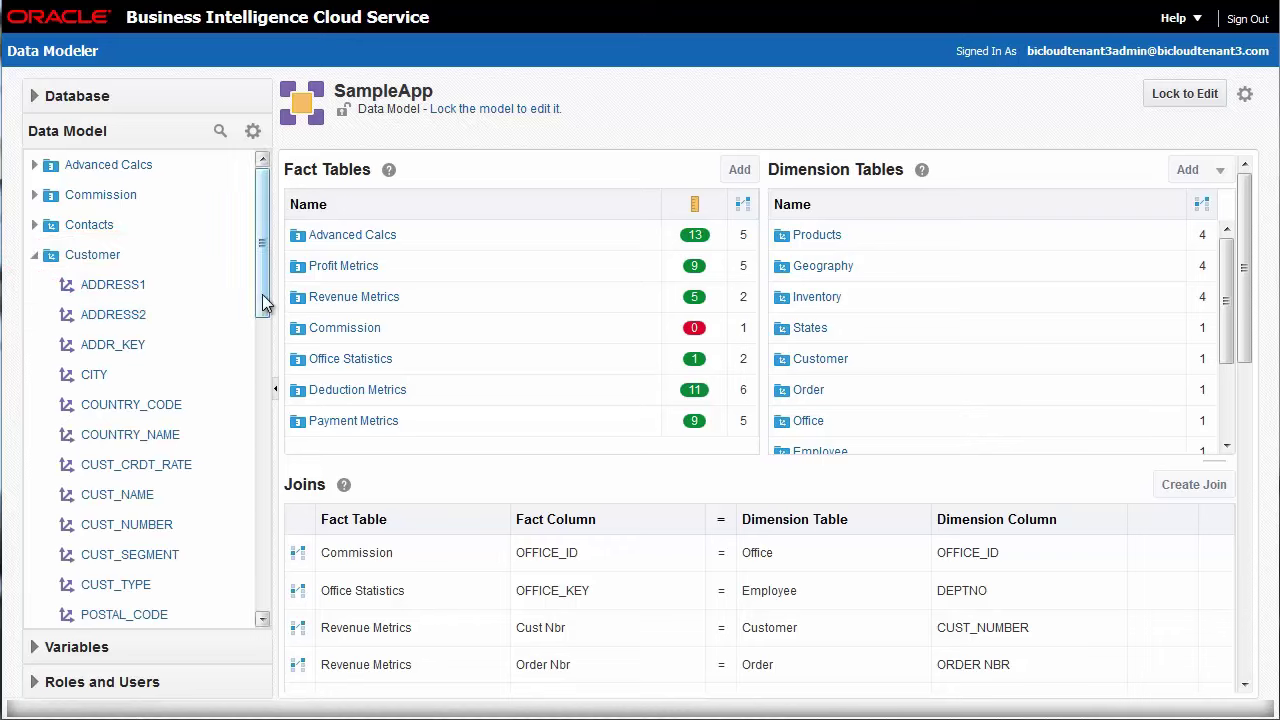
scroll(262, 300, "down", 2)
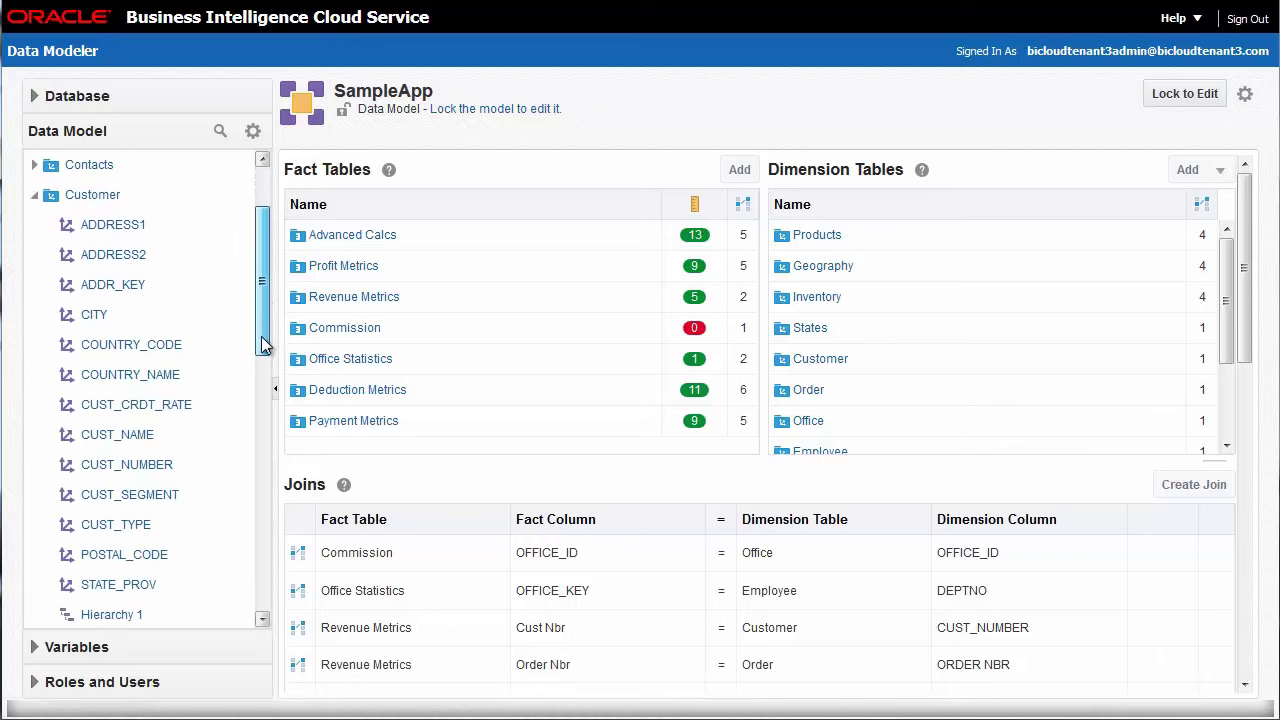
left_click_drag(261, 345, 263, 366)
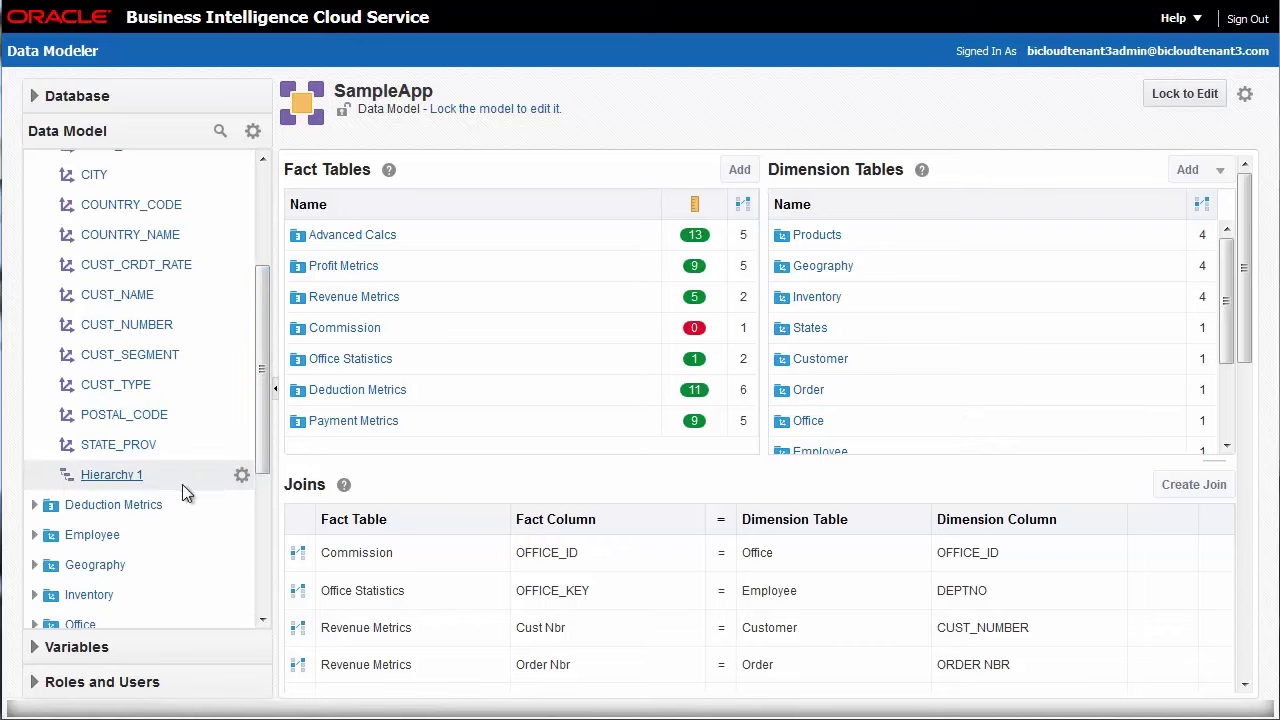
left_click_drag(263, 468, 265, 607)
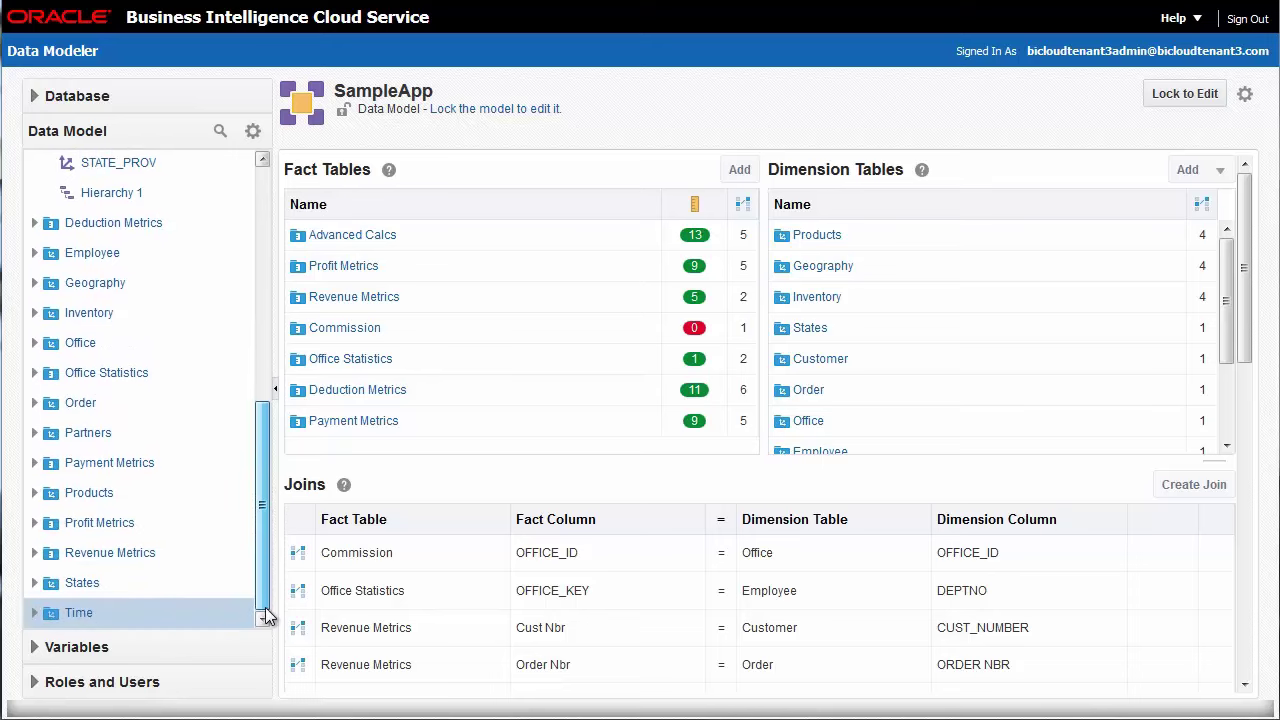
left_click(35, 403)
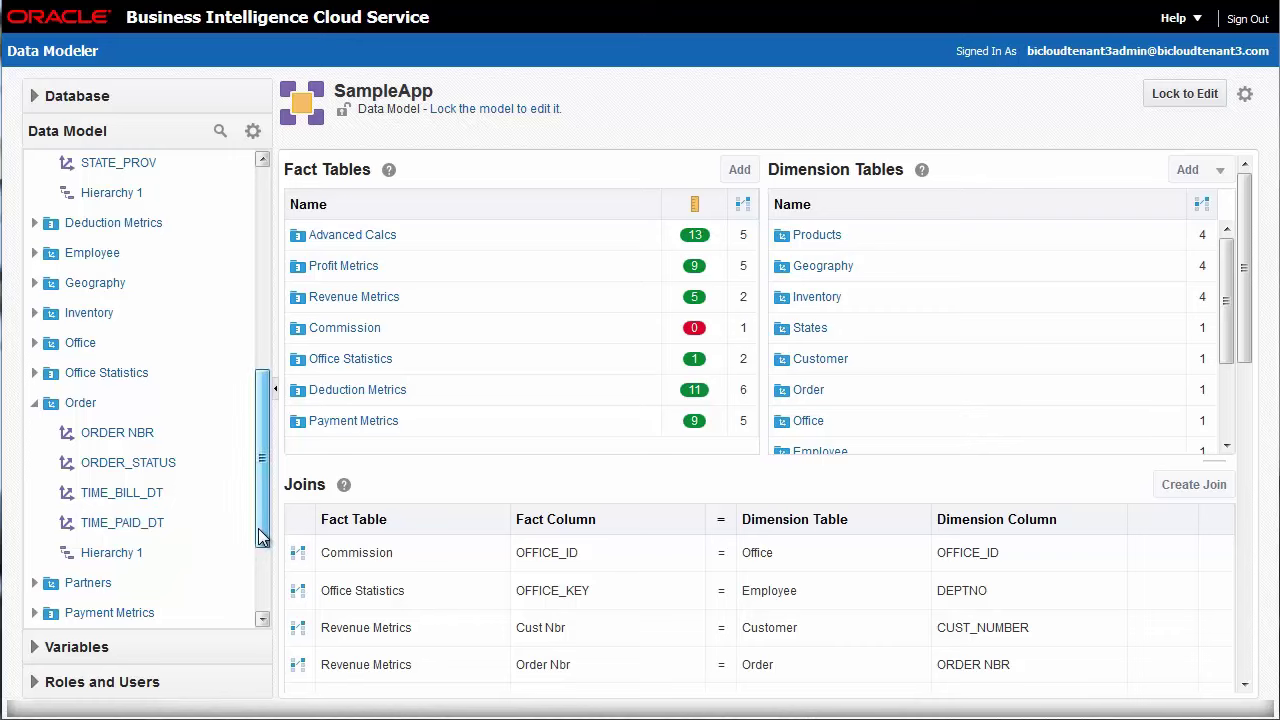
left_click_drag(262, 537, 263, 608)
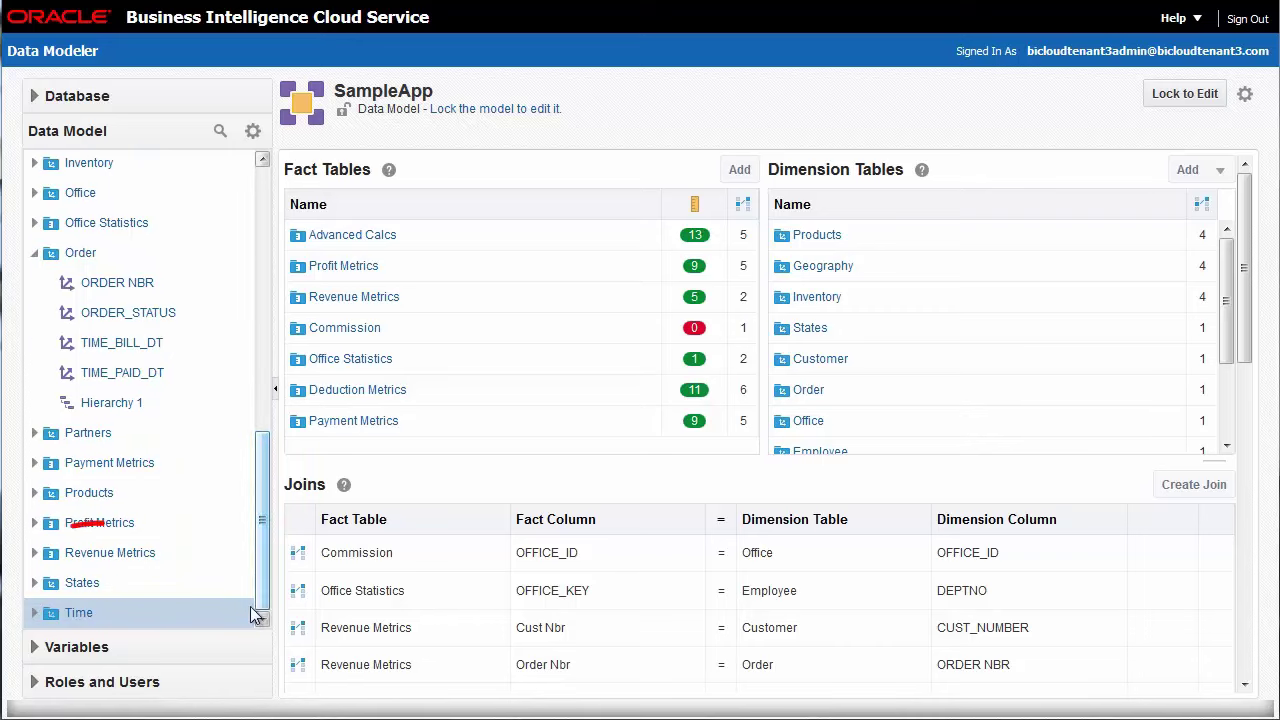
left_click(34, 553)
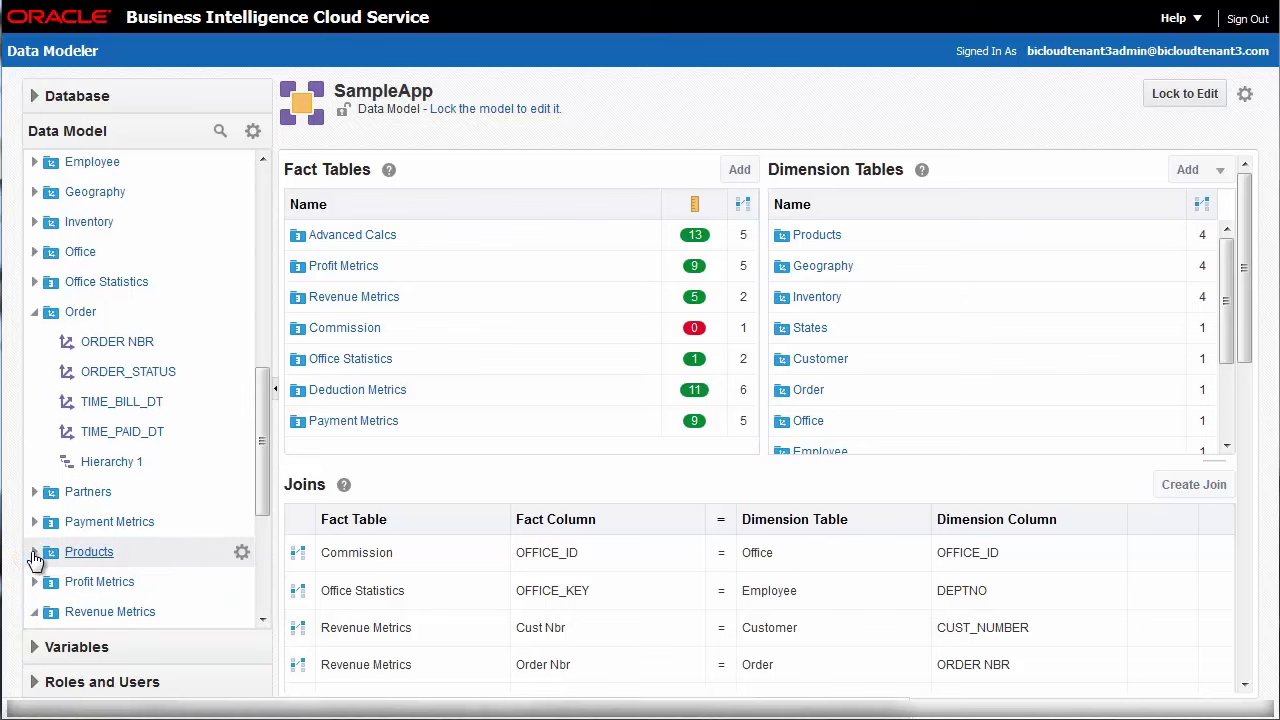
left_click_drag(260, 510, 259, 591)
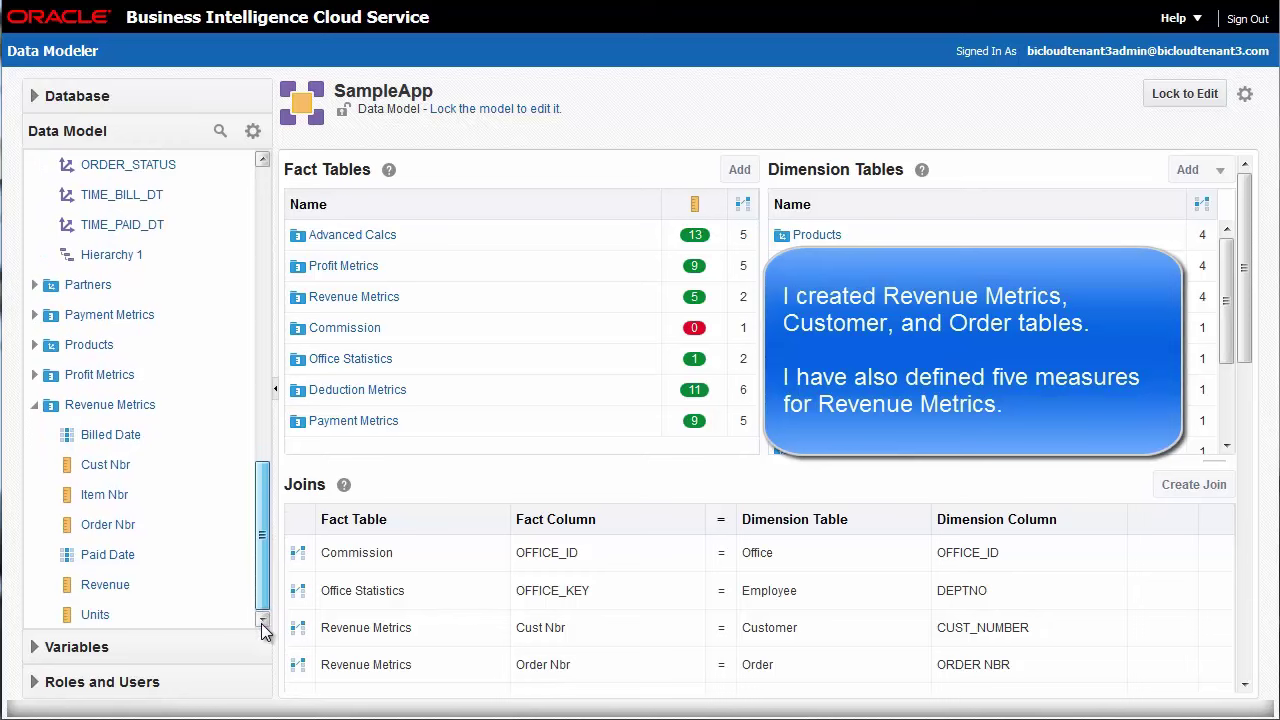
left_click(262, 620)
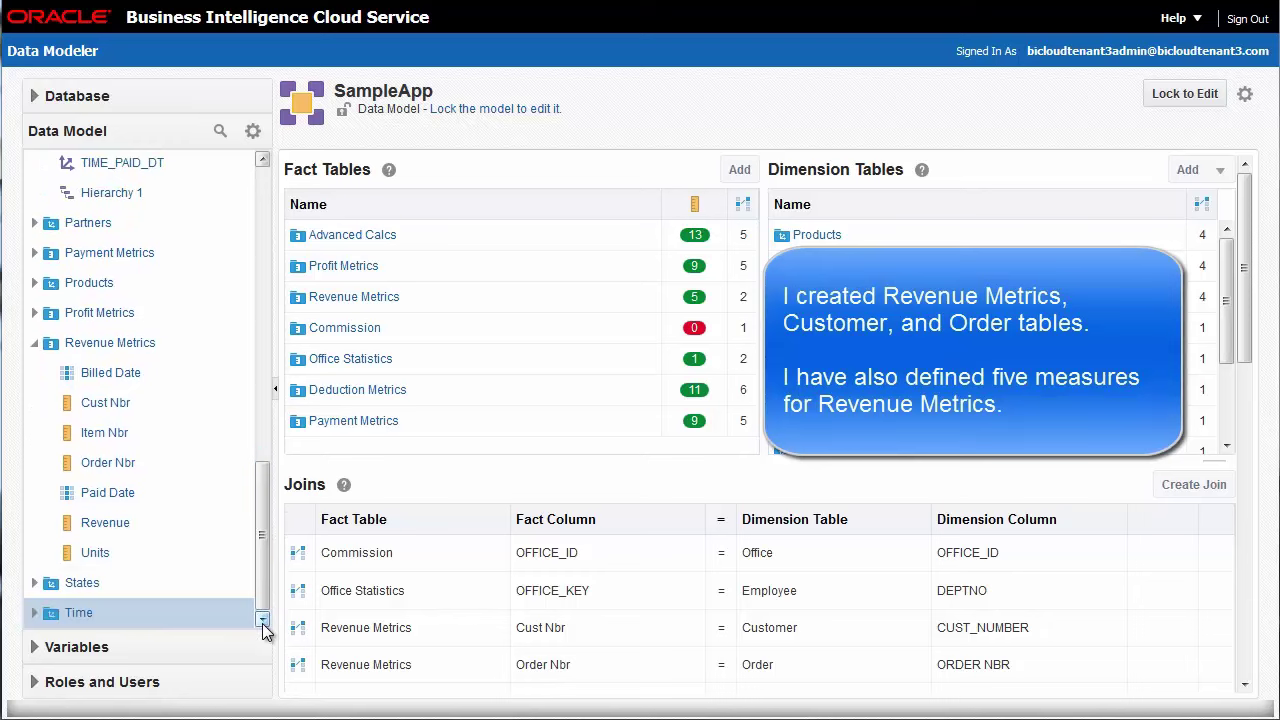